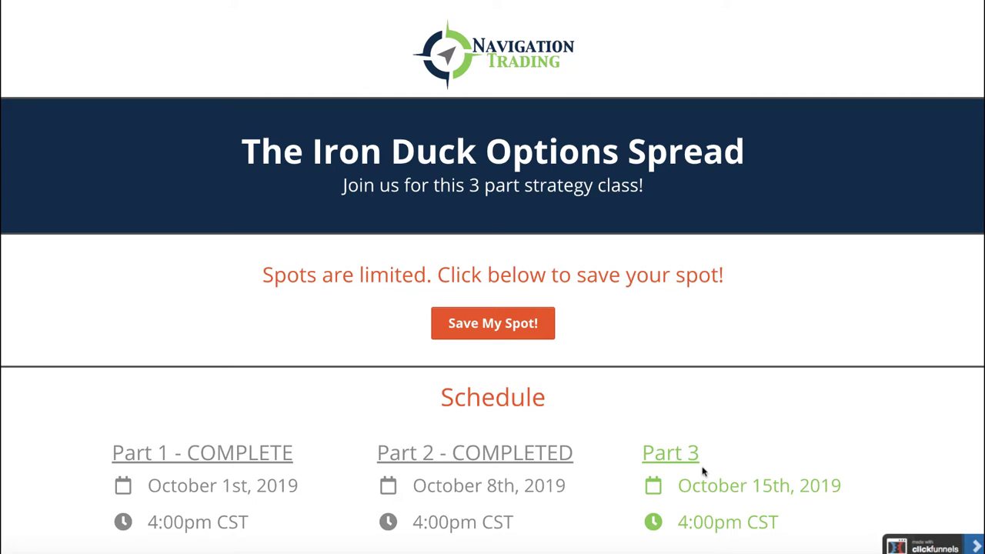
- Underline Part 3's date and time and the one-time registration note in the Iron Duck class schedule
{"action": "scroll", "coordinate": [710, 452], "scroll_direction": "down", "scroll_amount": 1}
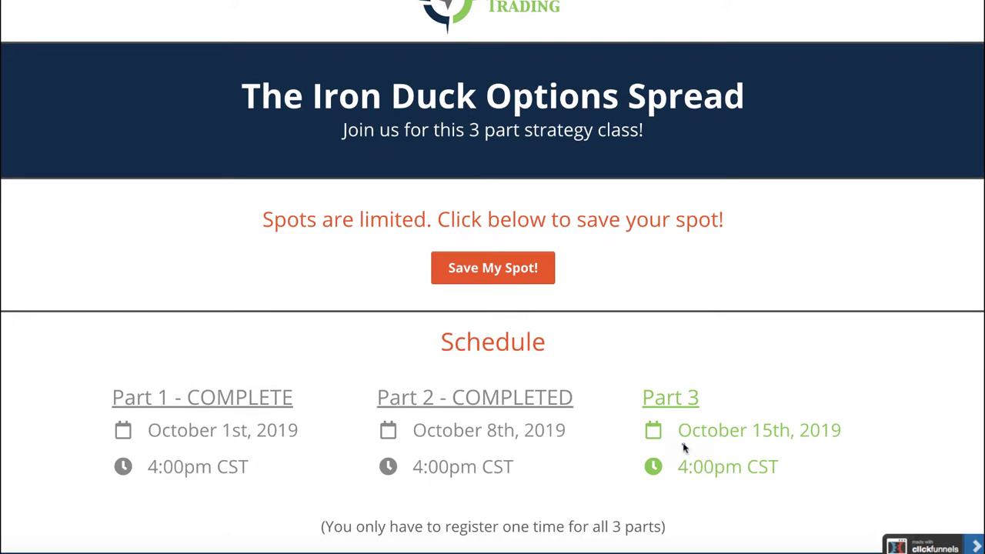
{"action": "left_click_drag", "start_coordinate": [682, 444], "coordinate": [843, 446]}
{"action": "left_click_drag", "start_coordinate": [680, 483], "coordinate": [786, 484]}
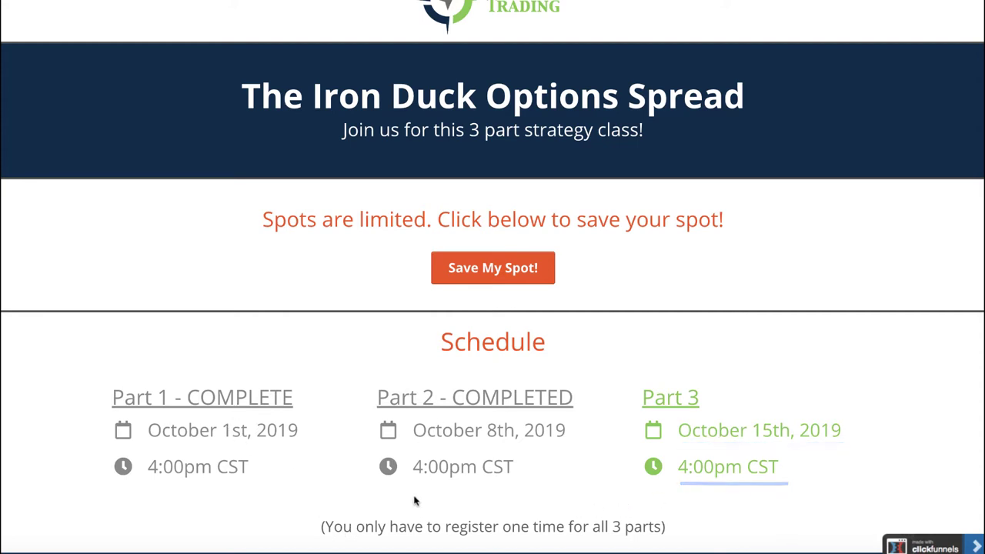
{"action": "mouse_move", "coordinate": [337, 540]}
{"action": "left_mouse_down"}
{"action": "mouse_move", "coordinate": [643, 543]}
{"action": "mouse_move", "coordinate": [680, 520]}
{"action": "mouse_move", "coordinate": [331, 502]}
{"action": "mouse_move", "coordinate": [329, 540]}
{"action": "mouse_move", "coordinate": [355, 538]}
{"action": "left_mouse_up"}
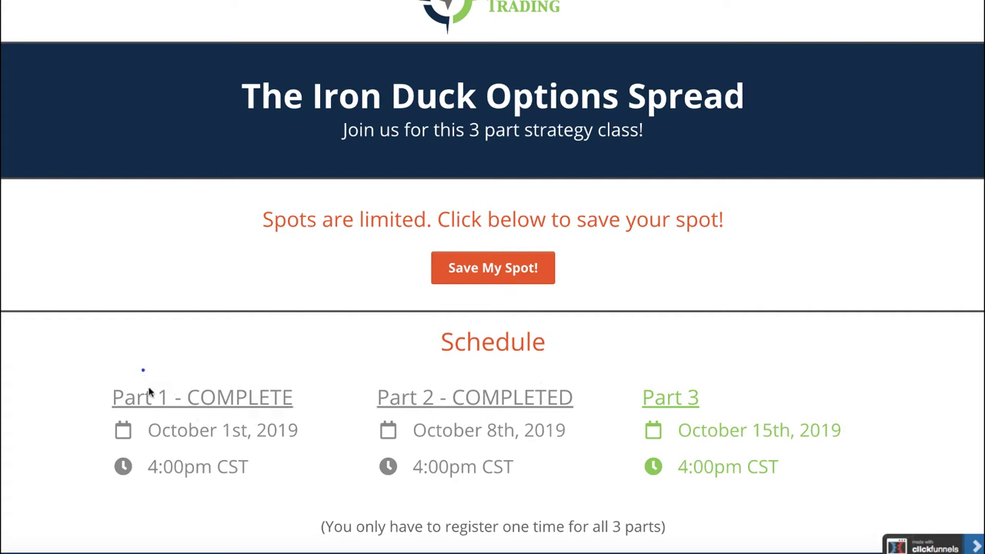
- Strike through the completed Part 1 and Part 2 sessions and circle Part 3 in the class schedule
{"action": "left_click_drag", "start_coordinate": [143, 367], "coordinate": [194, 488]}
{"action": "left_click_drag", "start_coordinate": [418, 360], "coordinate": [469, 487]}
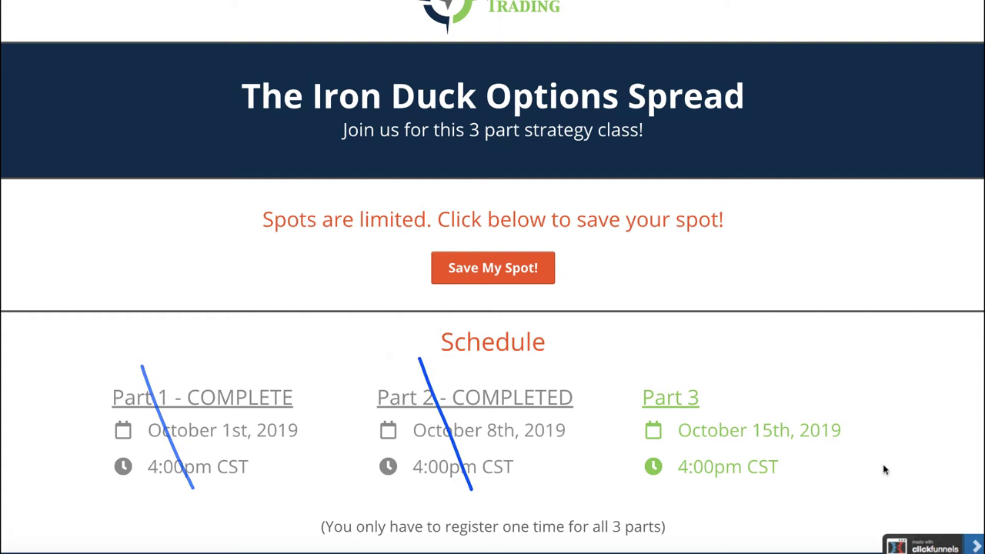
{"action": "mouse_move", "coordinate": [841, 402]}
{"action": "left_mouse_down"}
{"action": "mouse_move", "coordinate": [806, 372]}
{"action": "mouse_move", "coordinate": [635, 382]}
{"action": "mouse_move", "coordinate": [826, 495]}
{"action": "mouse_move", "coordinate": [840, 397]}
{"action": "left_mouse_up"}
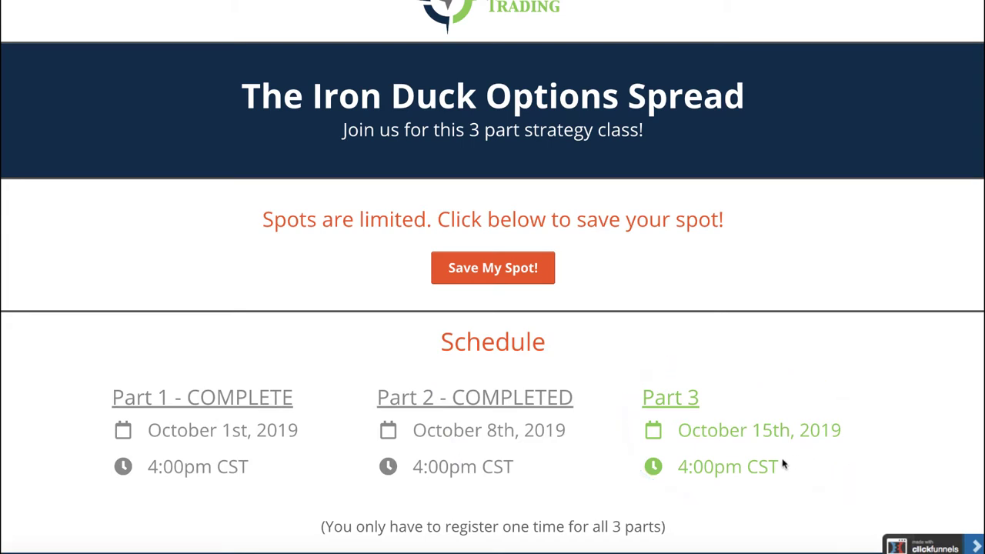
{"action": "scroll", "coordinate": [765, 405], "scroll_direction": "up", "scroll_amount": 1}
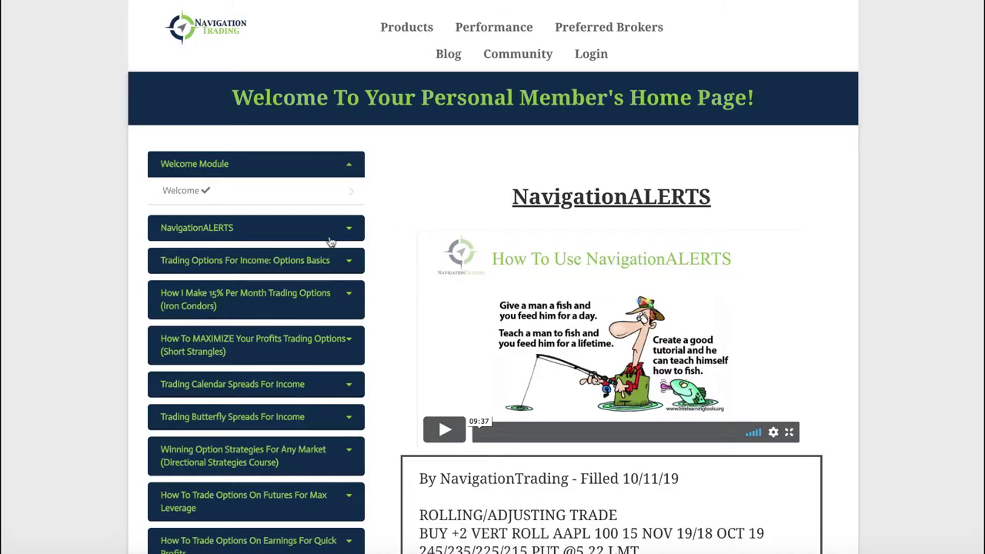
- Look over the course modules on the member's home page and mark the list with a vertical line
{"action": "scroll", "coordinate": [330, 242], "scroll_direction": "down", "scroll_amount": 2}
{"action": "scroll", "coordinate": [330, 242], "scroll_direction": "down", "scroll_amount": 3}
{"action": "scroll", "coordinate": [316, 170], "scroll_direction": "up", "scroll_amount": 5}
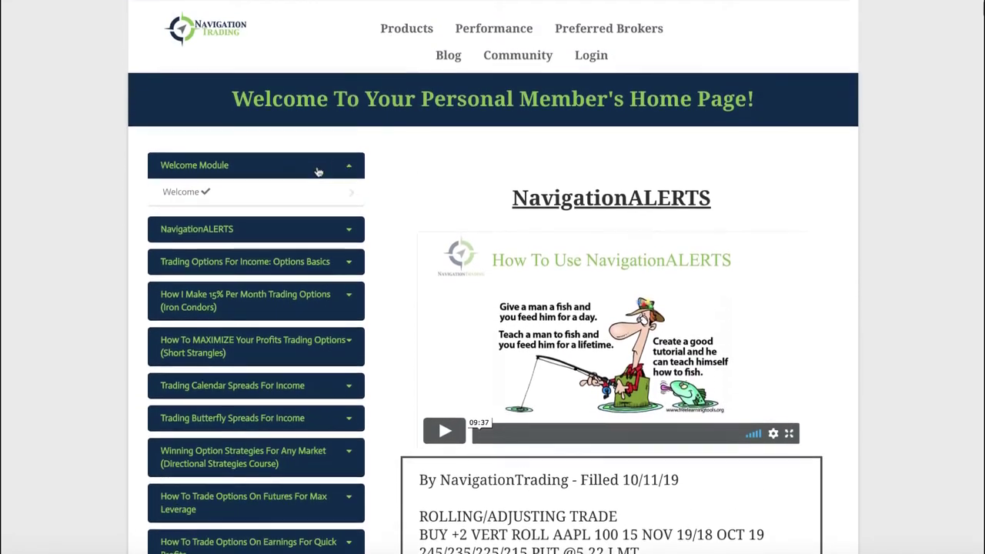
{"action": "scroll", "coordinate": [318, 239], "scroll_direction": "down", "scroll_amount": 3}
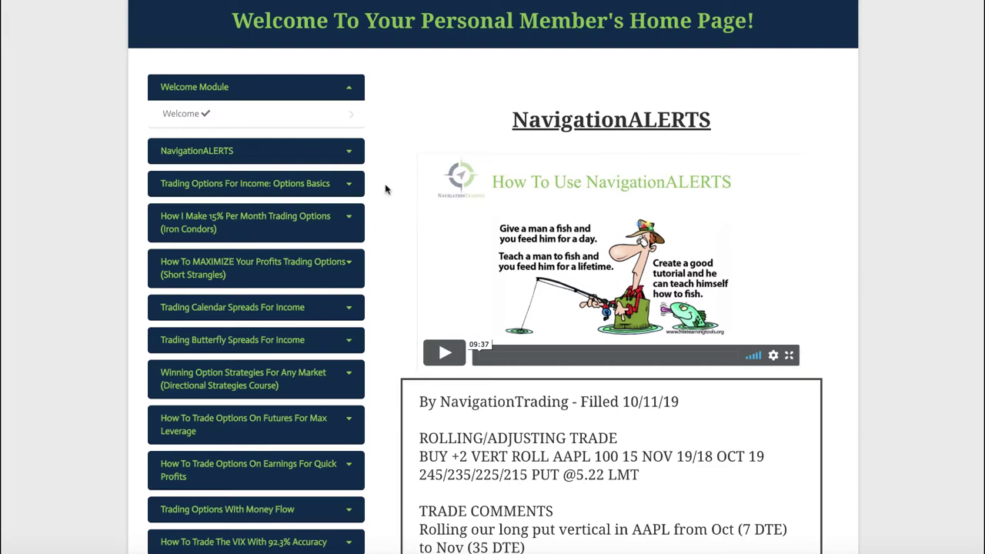
{"action": "left_click_drag", "start_coordinate": [378, 182], "coordinate": [371, 519]}
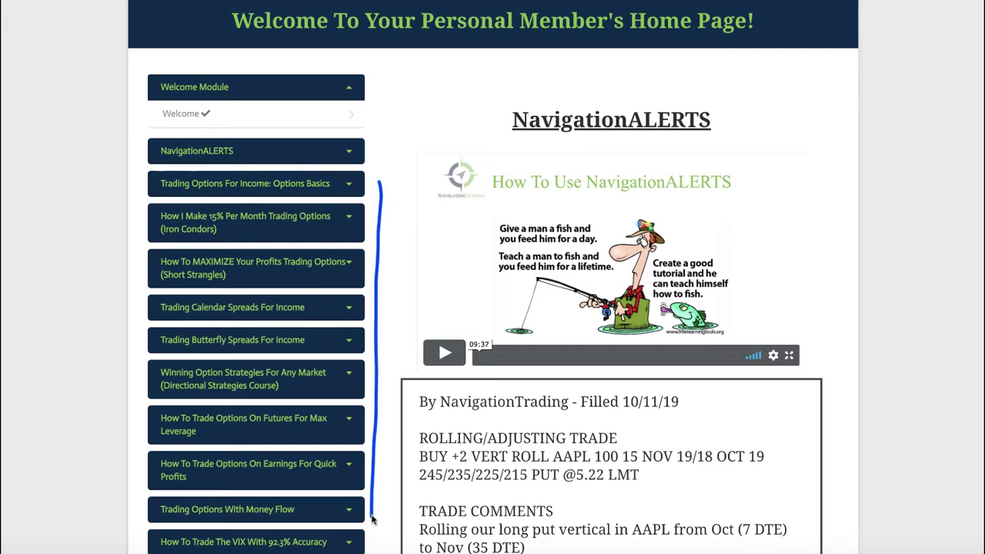
- Expand the Iron Duck Option Spread module and mark its lesson list, circling Part 2 Iron Duck Strategy Replay
{"action": "scroll", "coordinate": [411, 439], "scroll_direction": "down", "scroll_amount": 4}
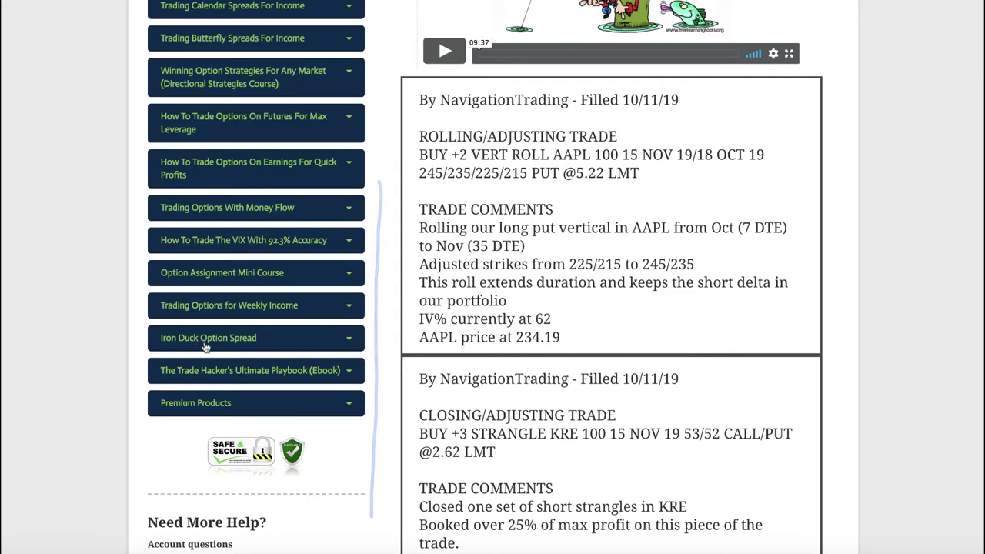
{"action": "left_click", "coordinate": [327, 345]}
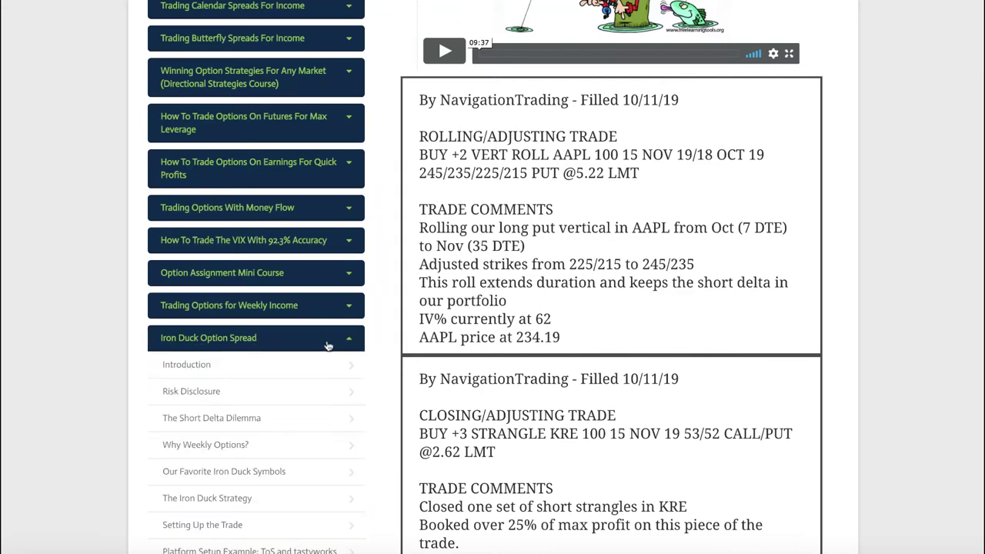
{"action": "scroll", "coordinate": [351, 362], "scroll_direction": "down", "scroll_amount": 2}
{"action": "scroll", "coordinate": [355, 365], "scroll_direction": "down", "scroll_amount": 3}
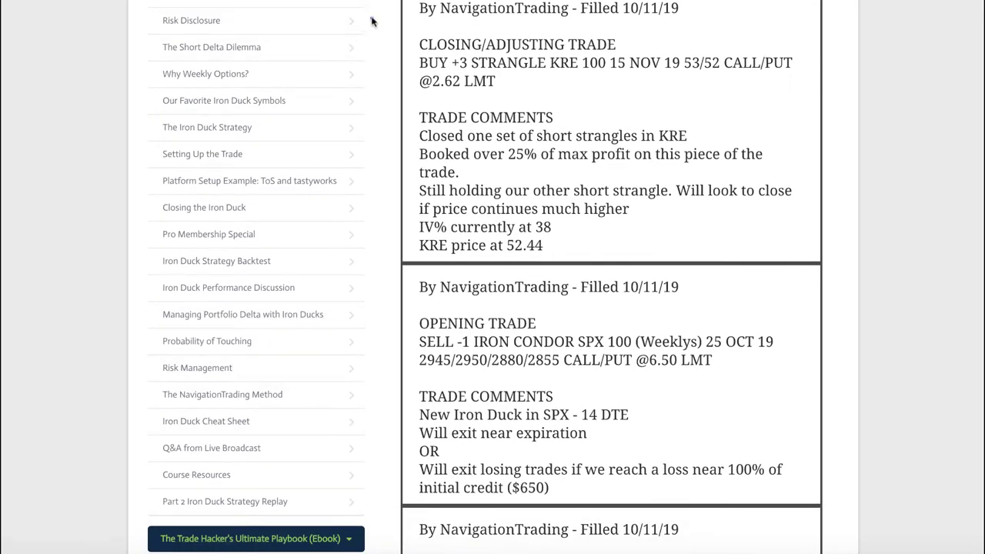
{"action": "mouse_move", "coordinate": [371, 22]}
{"action": "left_mouse_down"}
{"action": "mouse_move", "coordinate": [370, 467]}
{"action": "mouse_move", "coordinate": [128, 490]}
{"action": "mouse_move", "coordinate": [238, 520]}
{"action": "mouse_move", "coordinate": [354, 514]}
{"action": "mouse_move", "coordinate": [330, 487]}
{"action": "left_mouse_up"}
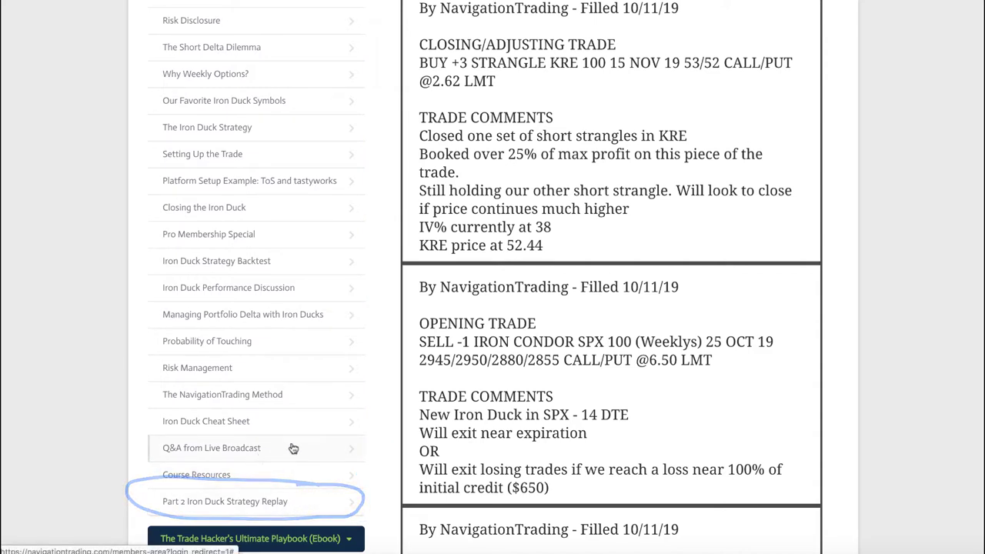
- Collapse the Iron Duck Option Spread module and return to the beginning of the member's page
{"action": "scroll", "coordinate": [323, 431], "scroll_direction": "up", "scroll_amount": 3}
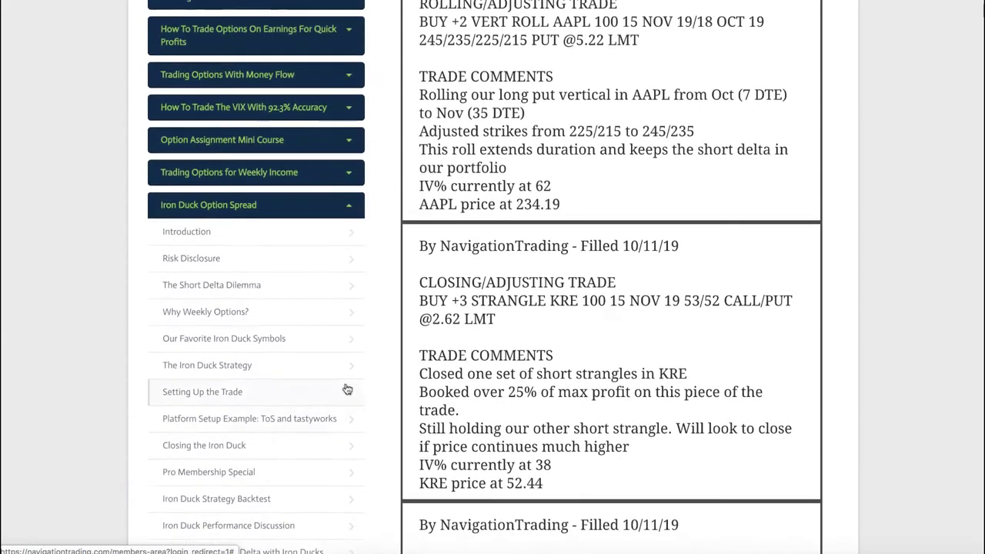
{"action": "left_click", "coordinate": [352, 220]}
{"action": "scroll", "coordinate": [443, 285], "scroll_direction": "up", "scroll_amount": 6}
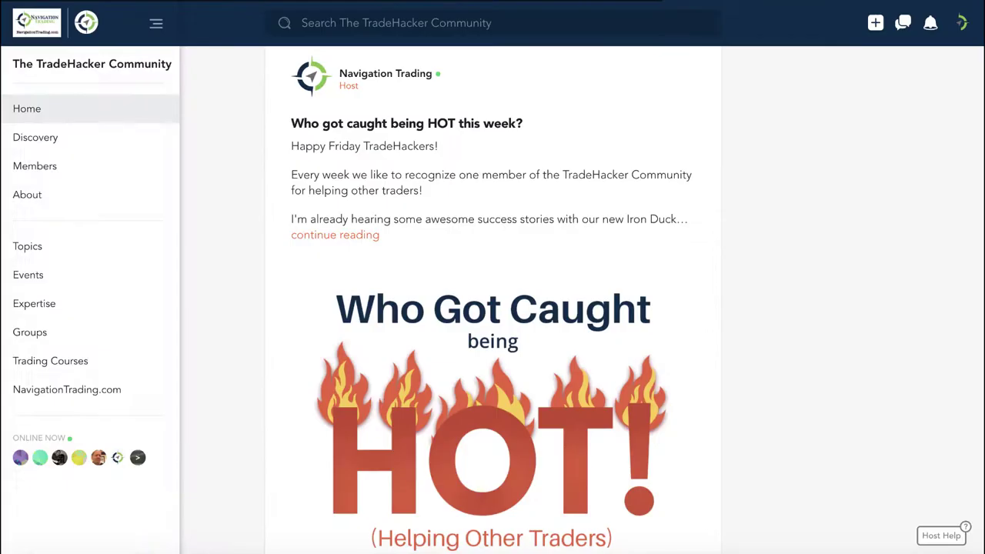
- Read the full "Who got caught being HOT this week?" community post, highlight the award winner's name, and close the post
{"action": "left_click", "coordinate": [357, 236]}
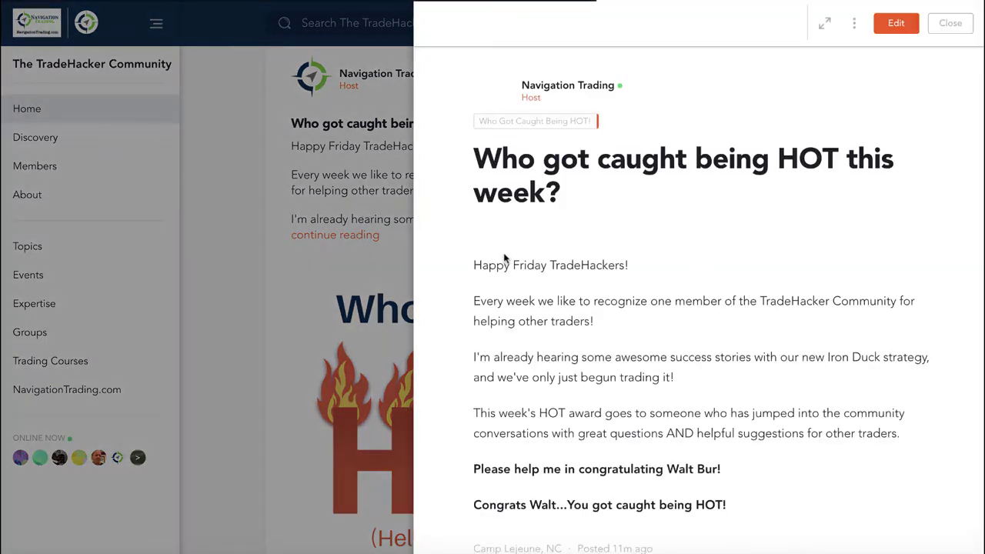
{"action": "scroll", "coordinate": [576, 263], "scroll_direction": "down", "scroll_amount": 6}
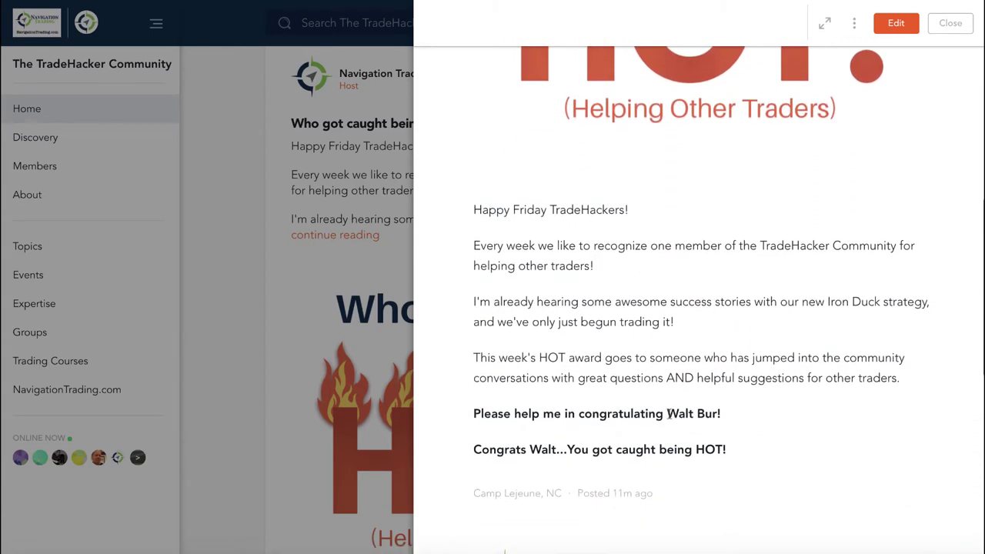
{"action": "left_click_drag", "start_coordinate": [668, 414], "coordinate": [740, 416]}
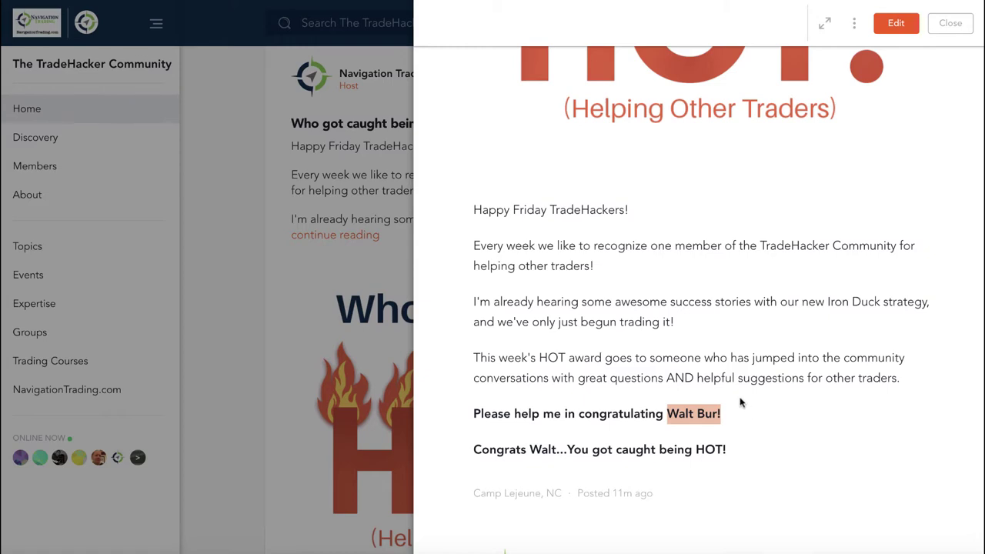
{"action": "left_click", "coordinate": [950, 23]}
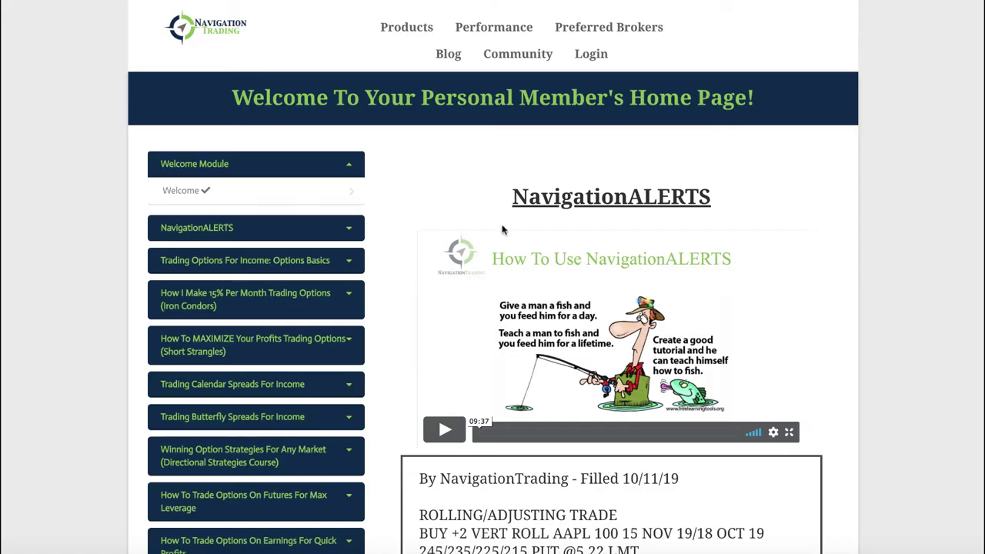
- Find the 10/7/19 opening strangle alert on the member's page and highlight its /6B symbol
{"action": "scroll", "coordinate": [501, 229], "scroll_direction": "down", "scroll_amount": 20}
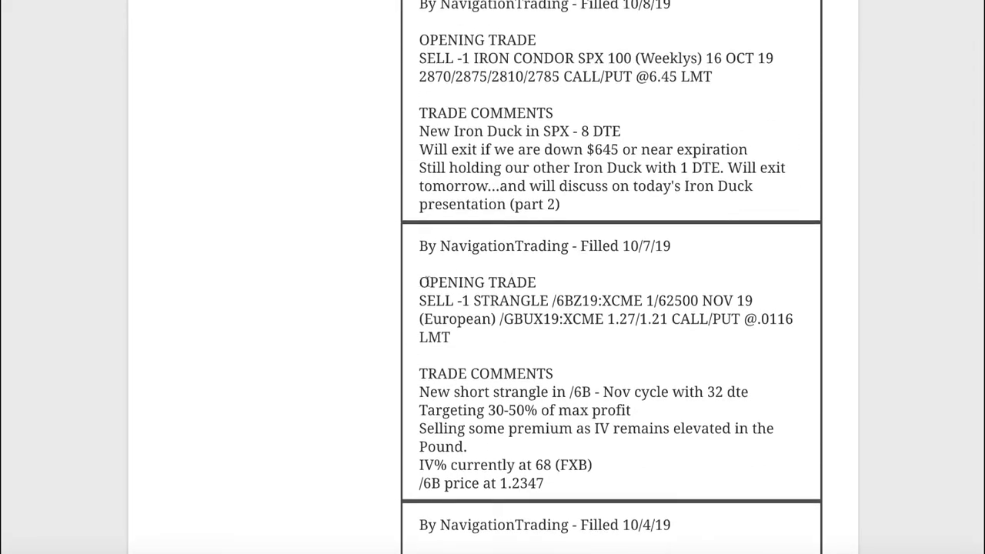
{"action": "left_click_drag", "start_coordinate": [420, 282], "coordinate": [550, 300]}
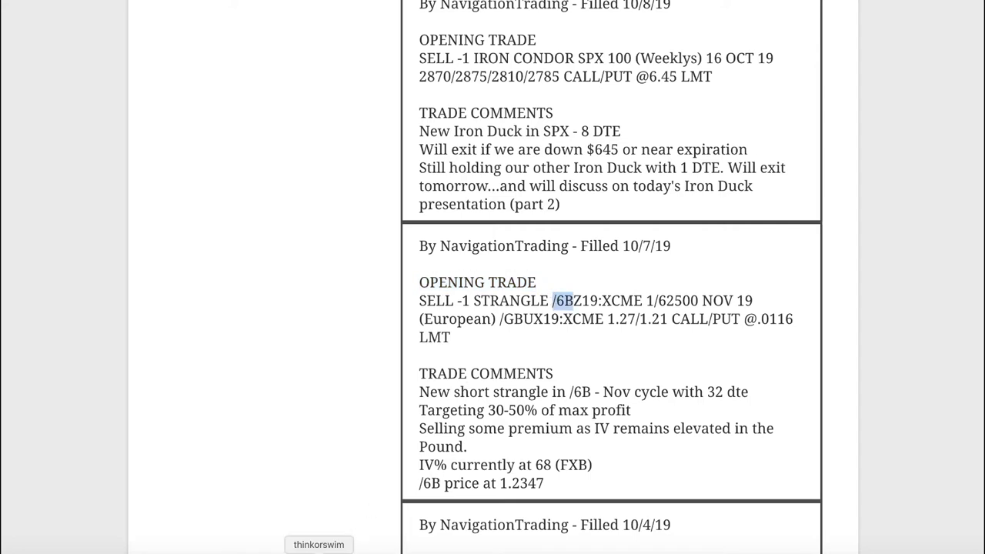
- Switch to thinkorswim and zoom the /6BZ19 daily chart in on the price action from late August onward
{"action": "left_click", "coordinate": [318, 550]}
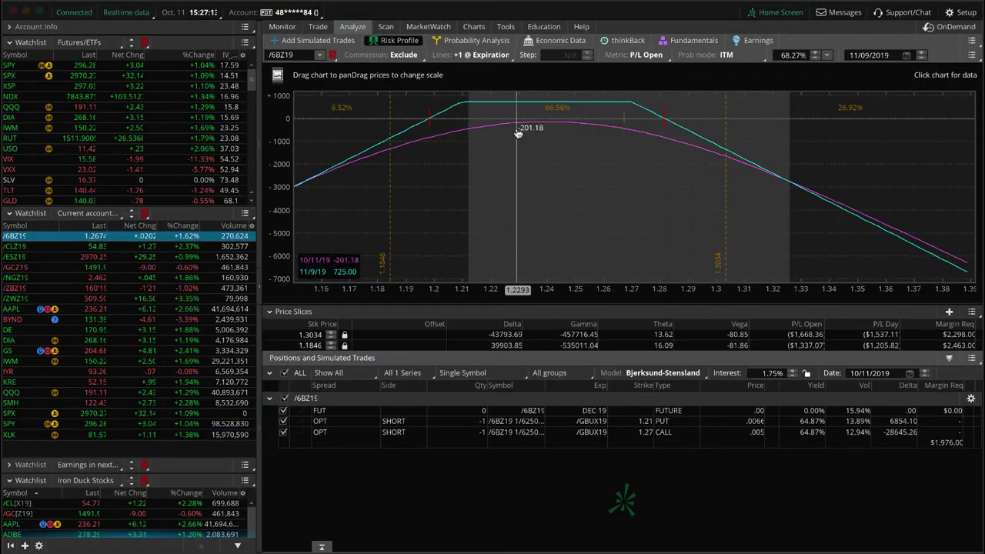
{"action": "left_click", "coordinate": [473, 26]}
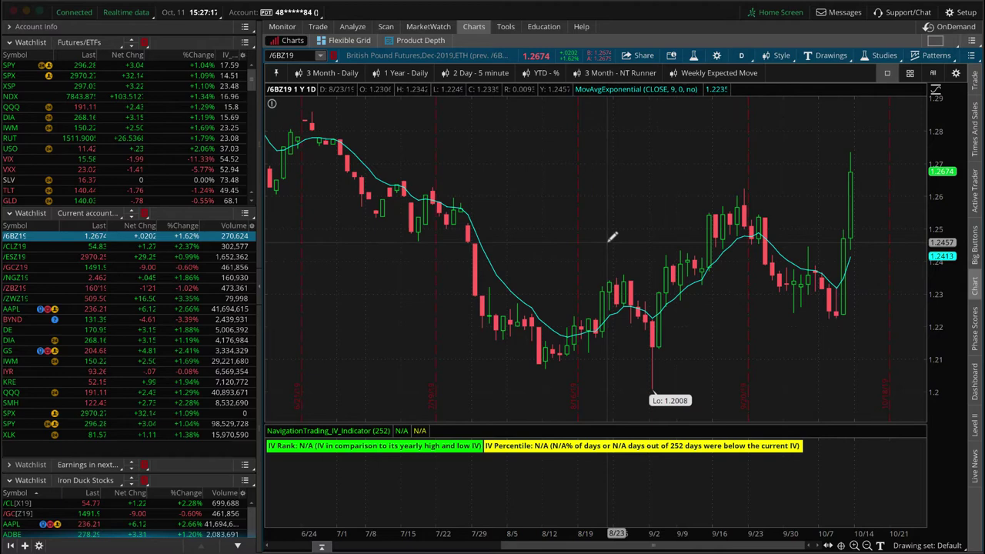
{"action": "left_click_drag", "start_coordinate": [613, 238], "coordinate": [891, 259]}
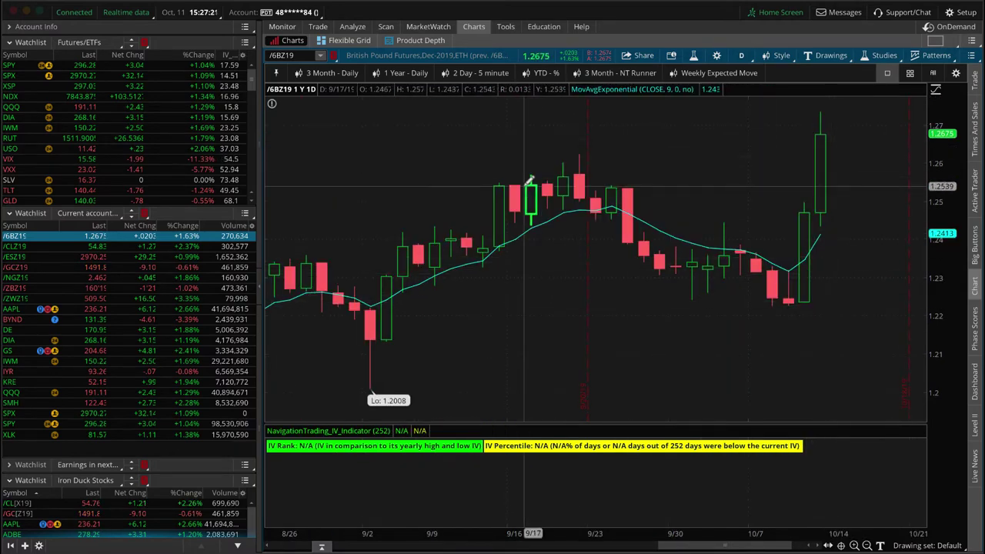
- Exclude the short 1.27 call from the /6BZ19 risk profile so only the put side is plotted
{"action": "mouse_move", "coordinate": [353, 27]}
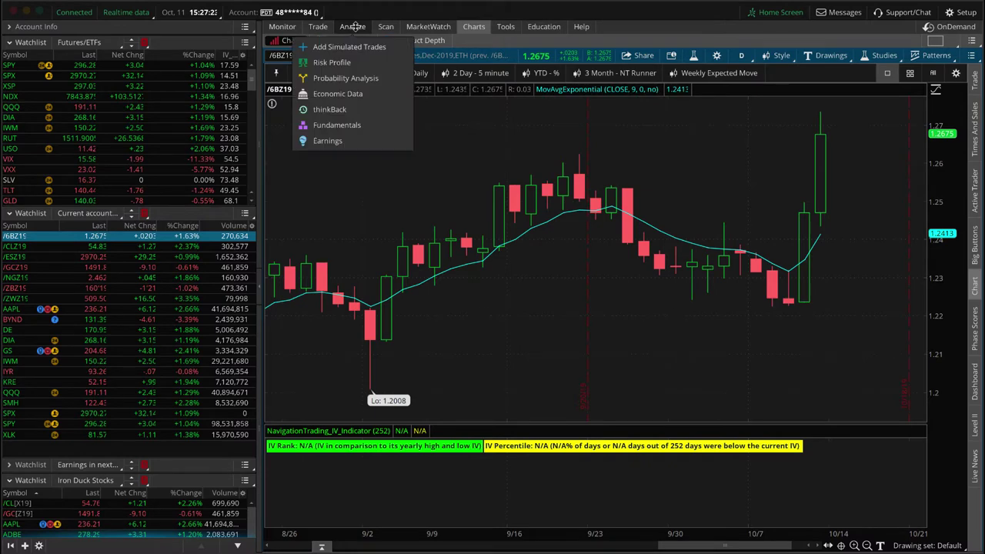
{"action": "left_click", "coordinate": [353, 27]}
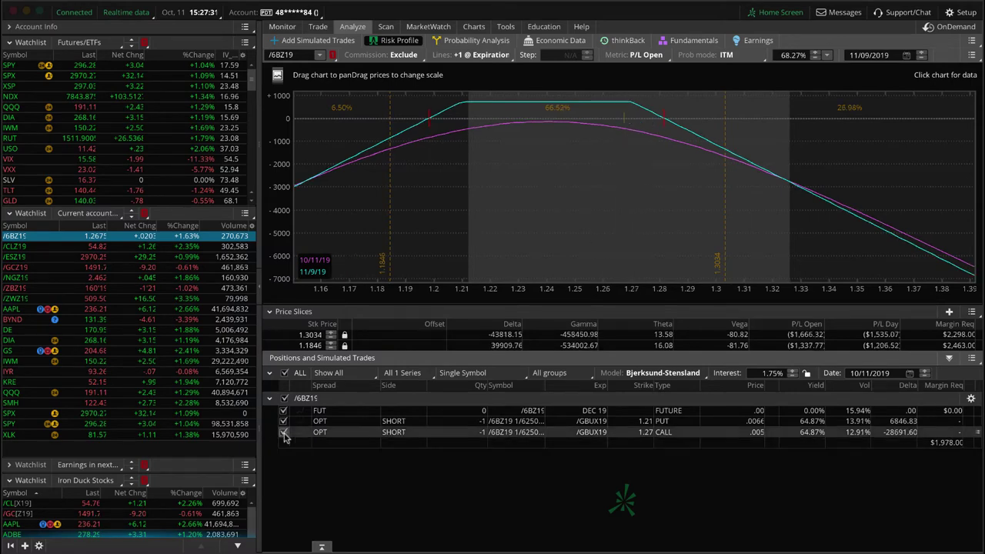
{"action": "left_click", "coordinate": [283, 432]}
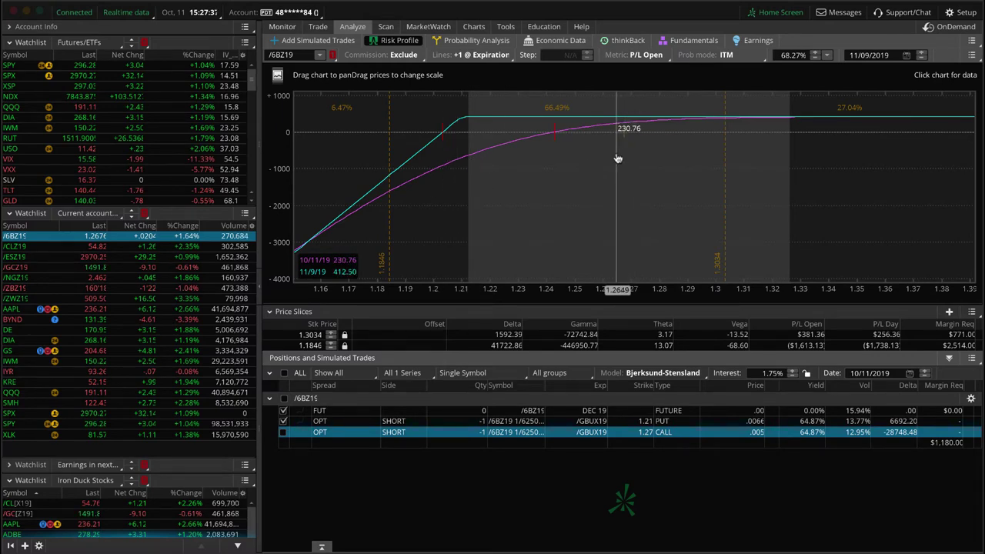
- Bring up the /6BZ19 option chain and position details and collapse Today's Options Statistics
{"action": "left_click", "coordinate": [318, 26]}
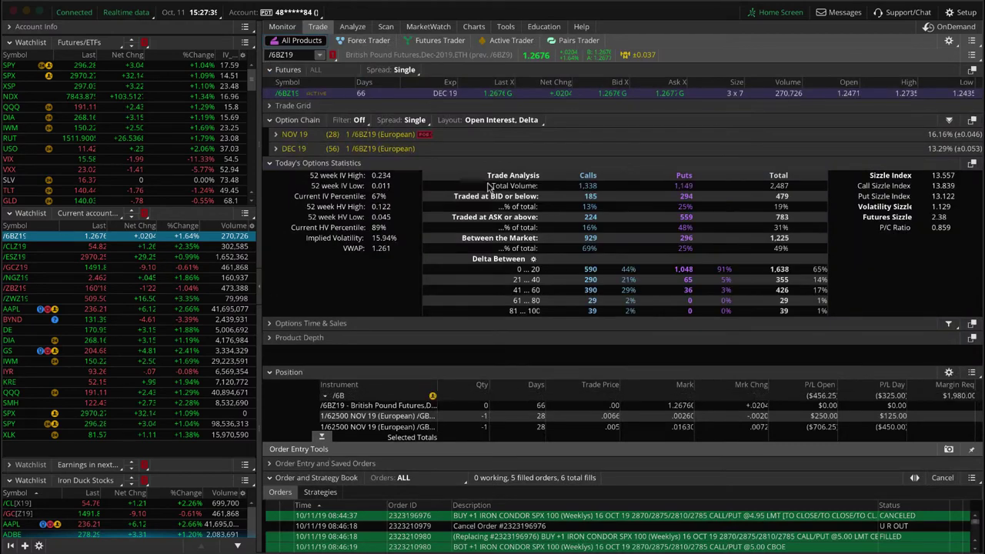
{"action": "left_click", "coordinate": [270, 163]}
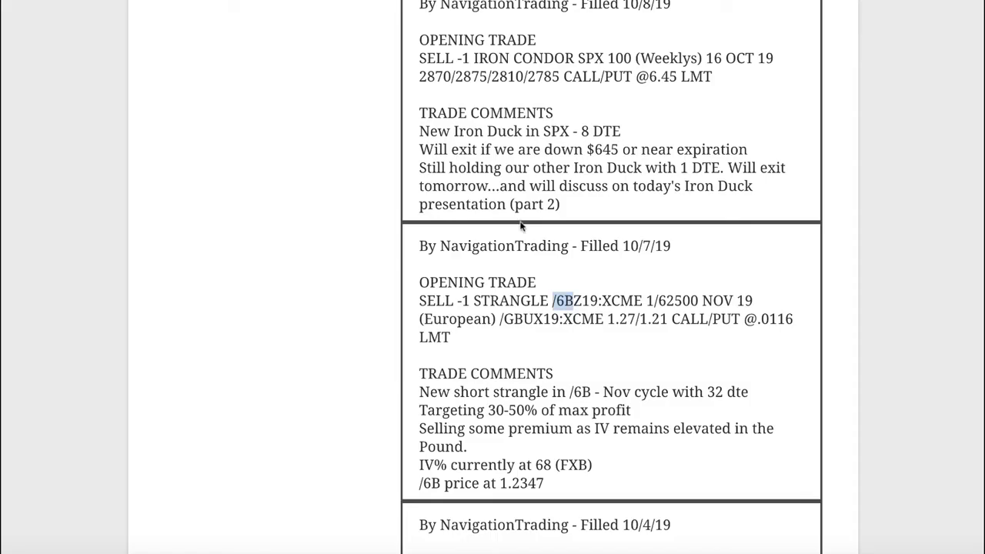
- In the 10/8/19 SPX iron condor alert, highlight the symbol and the comment "New Iron Duck in SPX - 8 DTE"
{"action": "scroll", "coordinate": [541, 239], "scroll_direction": "up", "scroll_amount": 3}
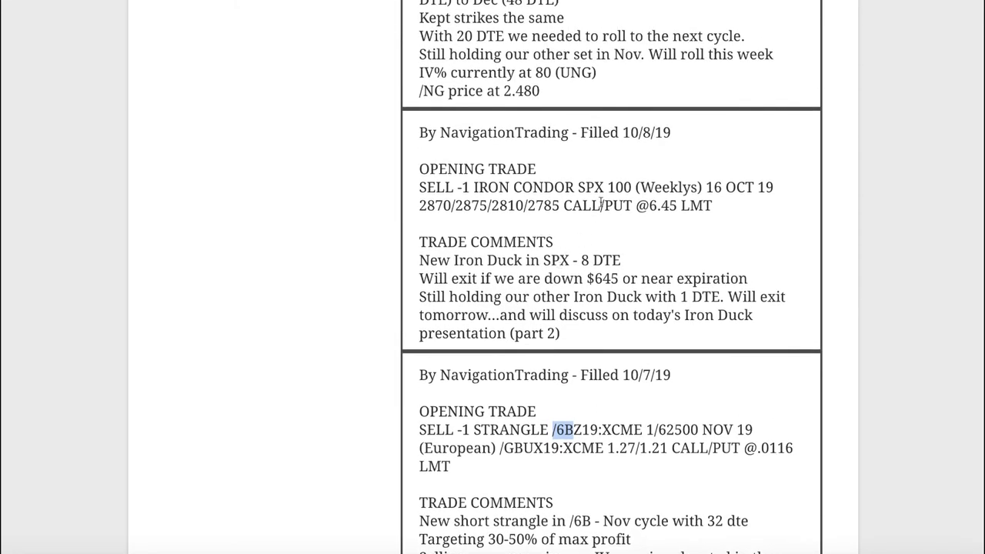
{"action": "left_click_drag", "start_coordinate": [604, 186], "coordinate": [586, 187]}
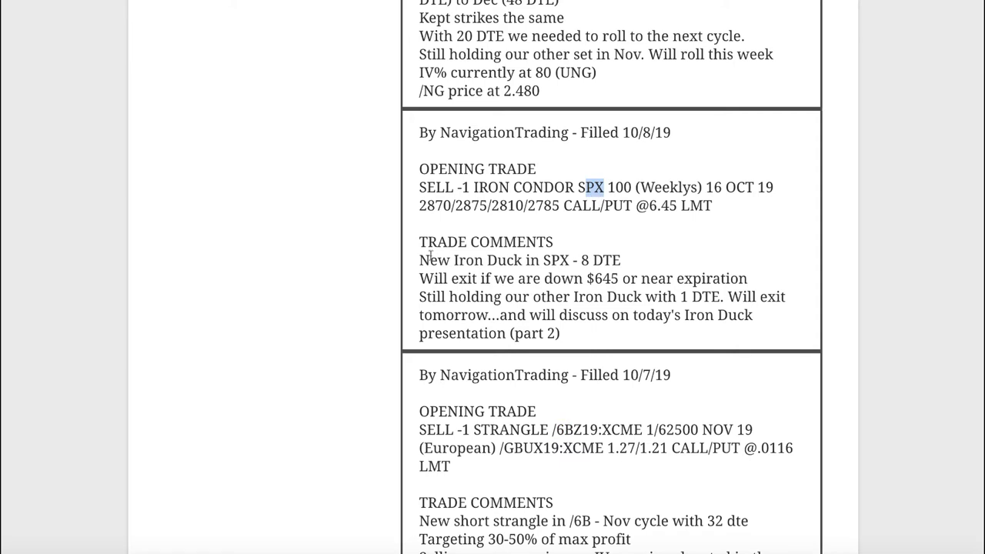
{"action": "left_click_drag", "start_coordinate": [421, 259], "coordinate": [630, 267]}
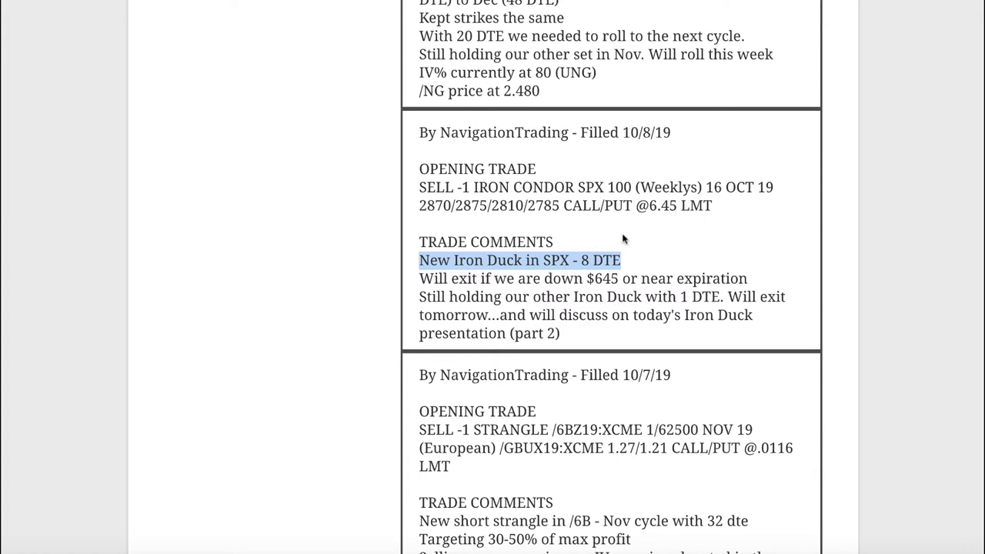
- In the 10/8/19 /NG rolling trade alert, highlight the symbol, the 48 DTE December cycle and the 20 DTE reason
{"action": "scroll", "coordinate": [615, 254], "scroll_direction": "up", "scroll_amount": 4}
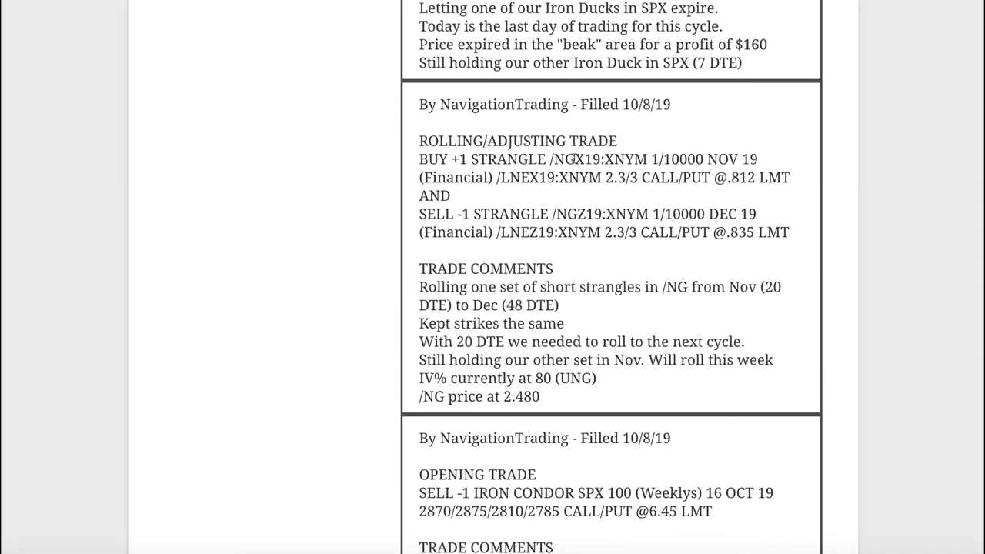
{"action": "left_click_drag", "start_coordinate": [573, 158], "coordinate": [549, 159]}
{"action": "left_click", "coordinate": [762, 287]}
{"action": "left_click_drag", "start_coordinate": [507, 306], "coordinate": [589, 304]}
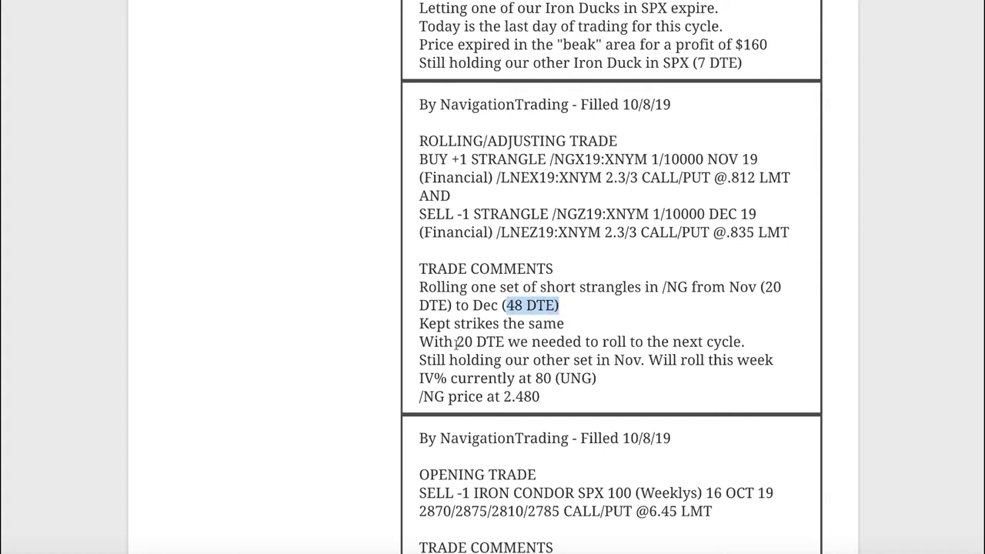
{"action": "left_click_drag", "start_coordinate": [455, 344], "coordinate": [506, 343]}
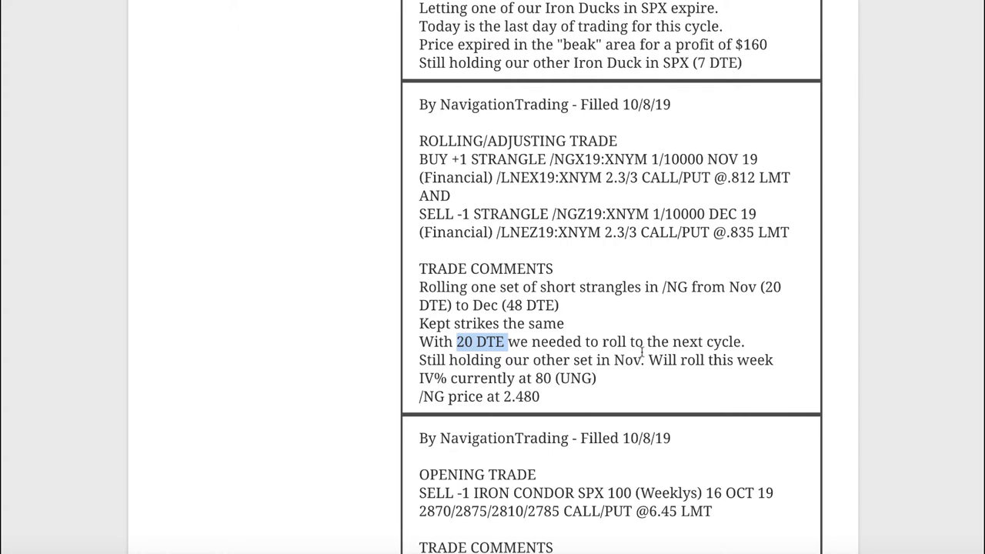
- In the 10/9/19 SPX Iron Duck closing alert, highlight the trade name, the "beak" wording, the $160 profit and the 7 DTE note
{"action": "scroll", "coordinate": [641, 351], "scroll_direction": "up", "scroll_amount": 5}
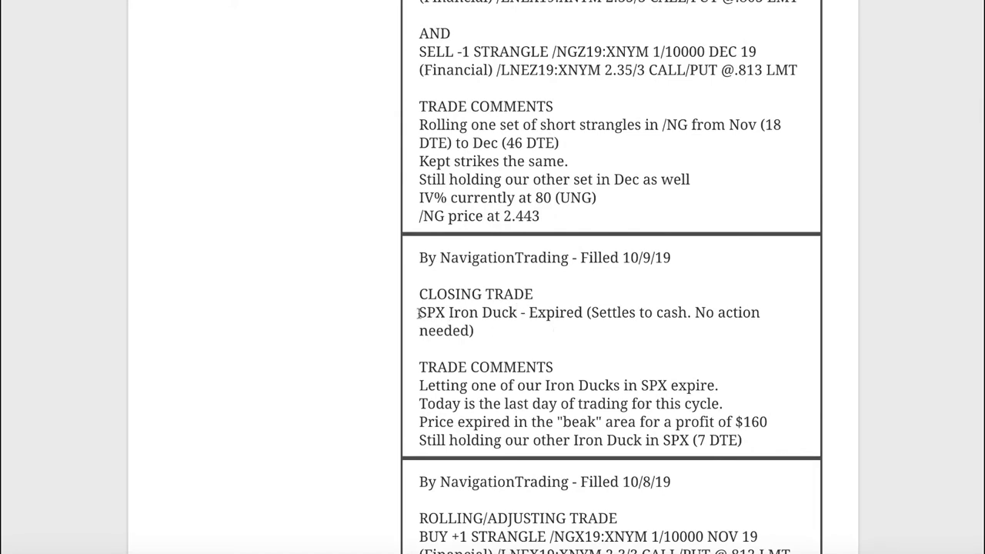
{"action": "left_click_drag", "start_coordinate": [417, 313], "coordinate": [517, 312]}
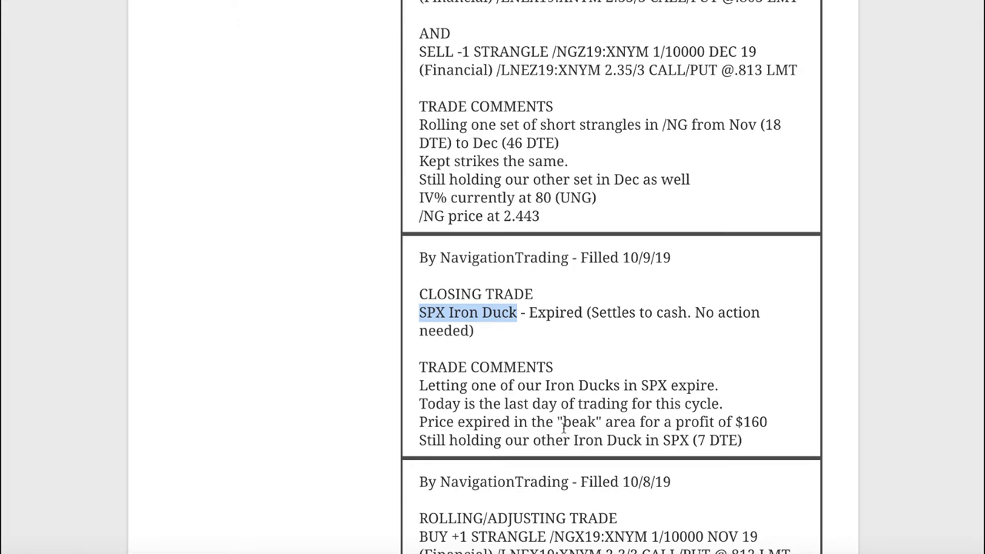
{"action": "left_click_drag", "start_coordinate": [557, 429], "coordinate": [598, 430]}
{"action": "left_click_drag", "start_coordinate": [769, 421], "coordinate": [734, 423]}
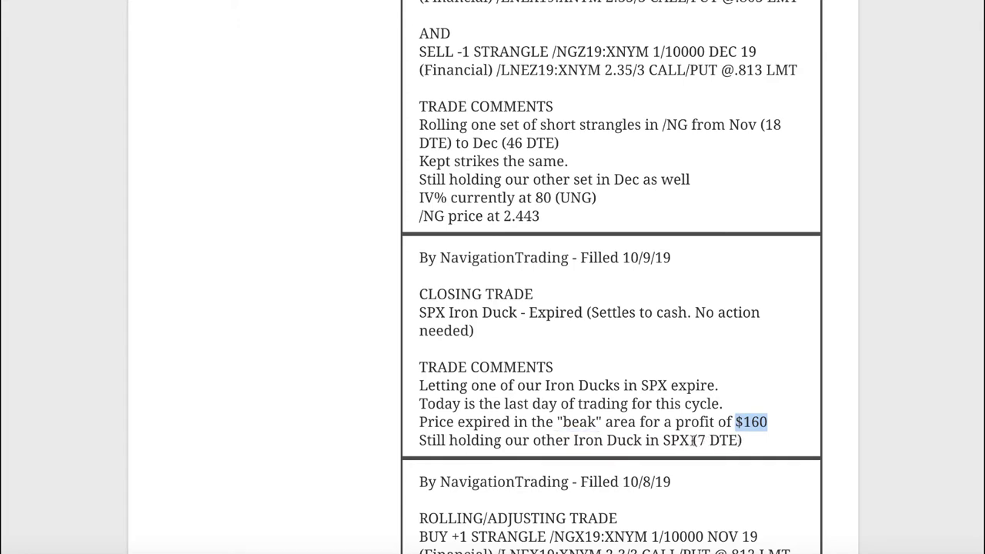
{"action": "left_click_drag", "start_coordinate": [693, 440], "coordinate": [743, 440]}
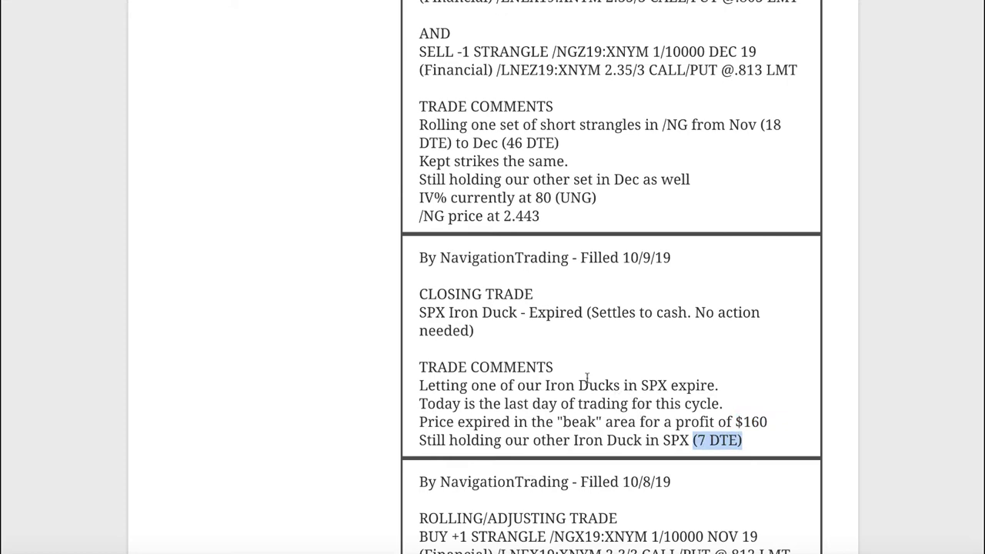
- Highlight the Nov 18 DTE to Dec 46 DTE roll in the 10/10/19 /NG alert and review the /NGZ19 risk profile in thinkorswim
{"action": "scroll", "coordinate": [586, 377], "scroll_direction": "up", "scroll_amount": 3}
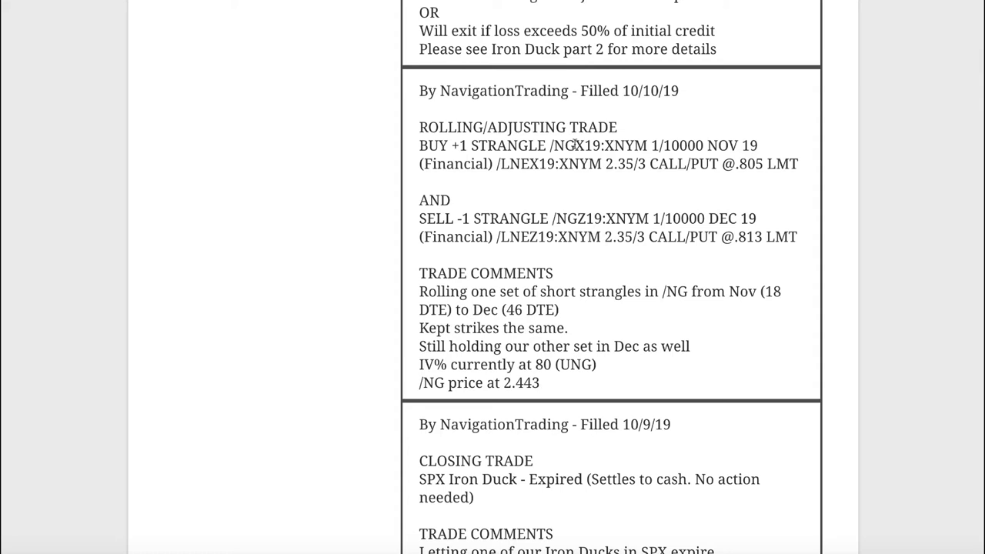
{"action": "left_click_drag", "start_coordinate": [765, 291], "coordinate": [564, 314]}
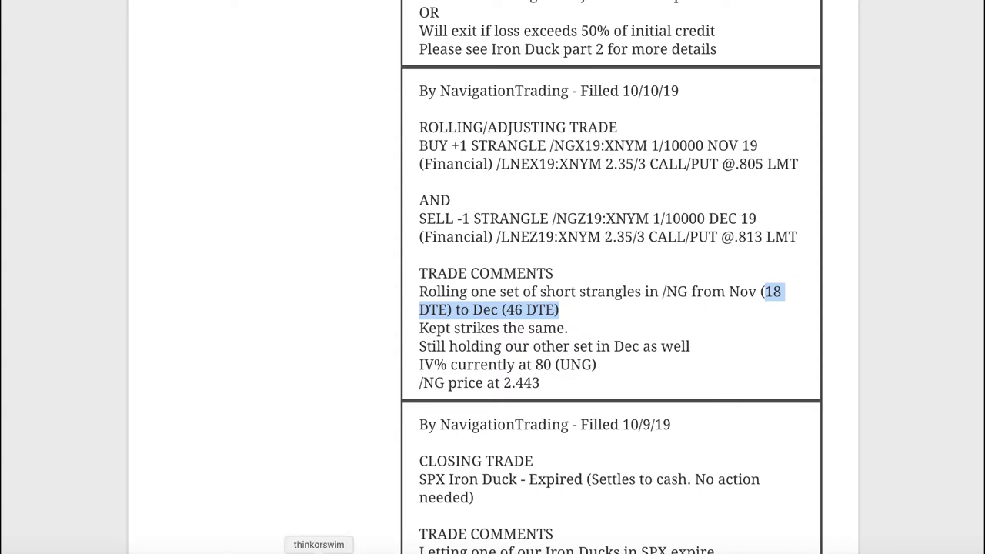
{"action": "left_click", "coordinate": [318, 549]}
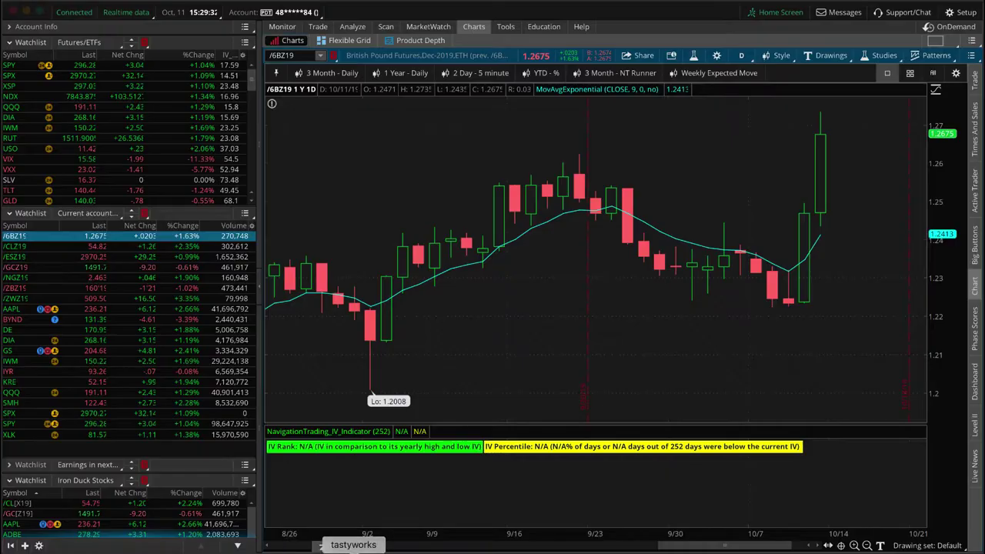
{"action": "left_click", "coordinate": [125, 277]}
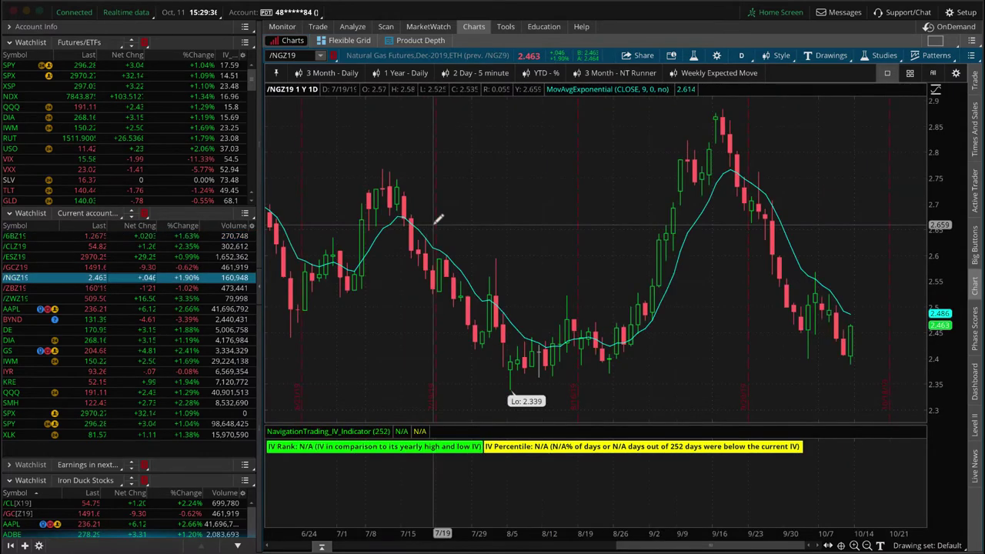
{"action": "left_click", "coordinate": [353, 26]}
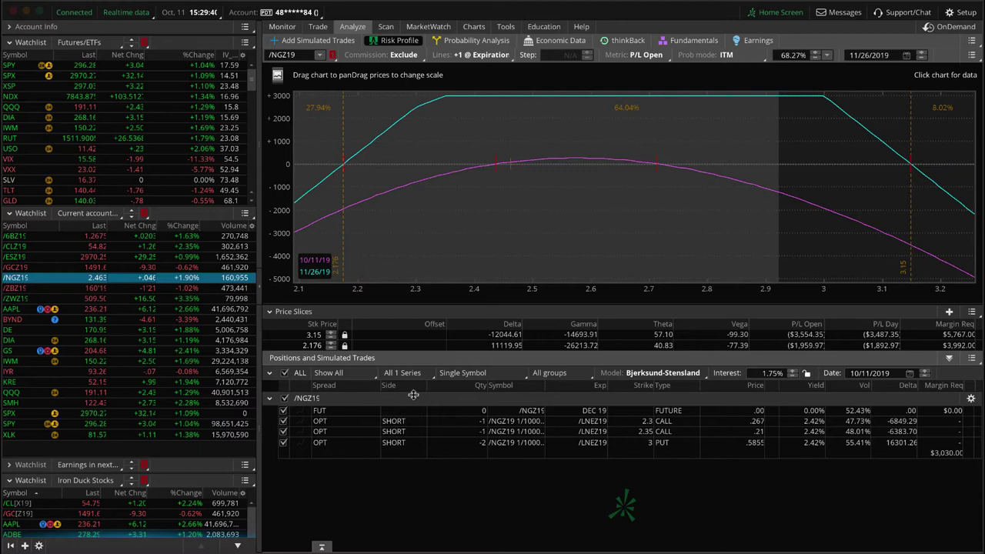
{"action": "mouse_move", "coordinate": [656, 456]}
{"action": "left_mouse_down"}
{"action": "mouse_move", "coordinate": [679, 460]}
{"action": "mouse_move", "coordinate": [647, 435]}
{"action": "mouse_move", "coordinate": [680, 458]}
{"action": "left_mouse_up"}
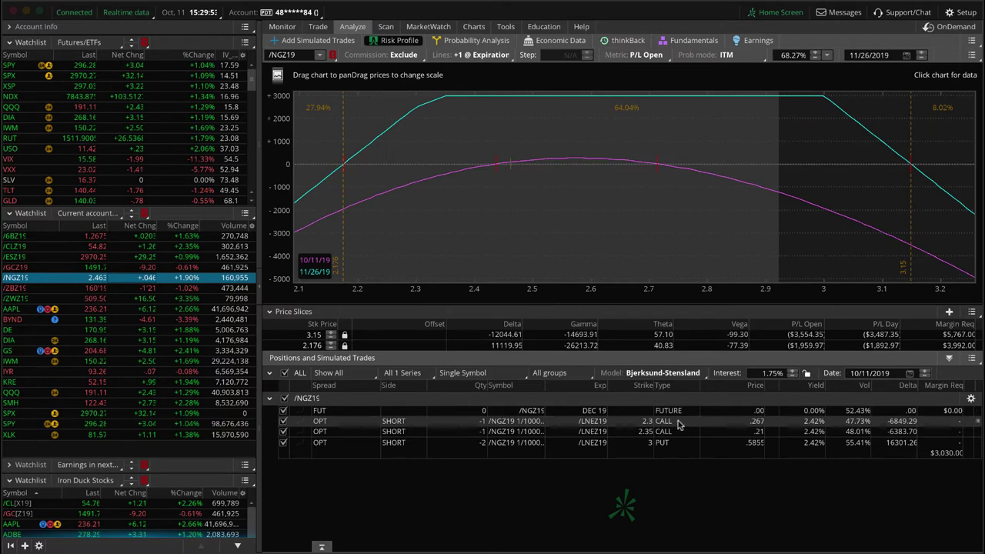
{"action": "mouse_move", "coordinate": [678, 425]}
{"action": "left_mouse_down"}
{"action": "mouse_move", "coordinate": [702, 416]}
{"action": "mouse_move", "coordinate": [711, 429]}
{"action": "left_mouse_up"}
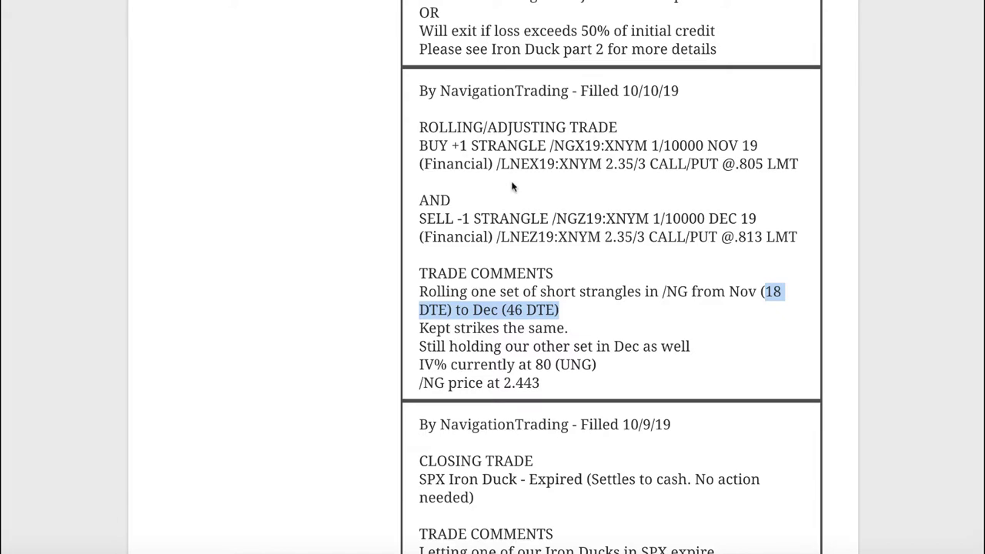
- In the 10/10/19 BYND alert, highlight "Broken Wing Iron Butterfly", the 8 DTE and the "Iron Duck part 2" reference
{"action": "scroll", "coordinate": [515, 188], "scroll_direction": "up", "scroll_amount": 5}
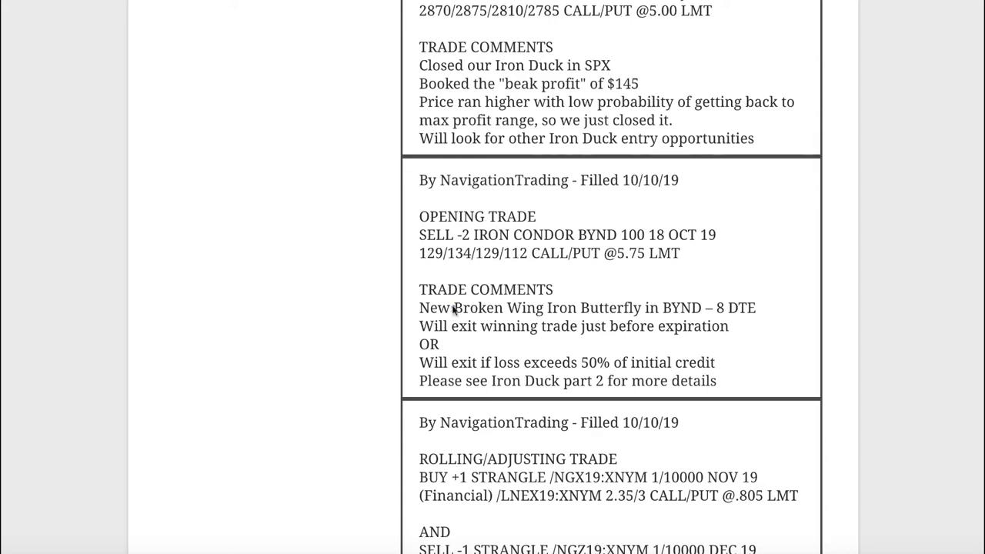
{"action": "left_click_drag", "start_coordinate": [454, 308], "coordinate": [630, 309]}
{"action": "left_click_drag", "start_coordinate": [715, 307], "coordinate": [760, 309]}
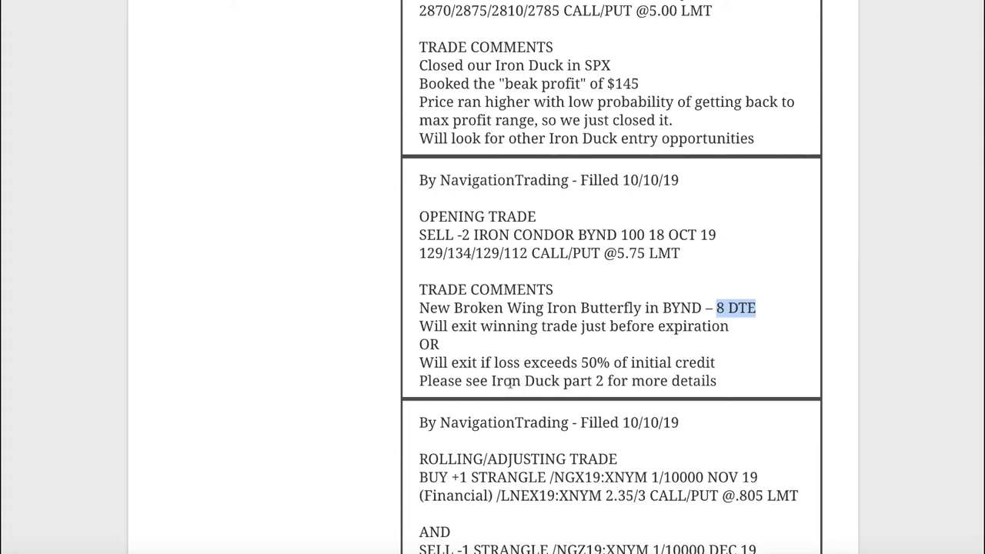
{"action": "left_click_drag", "start_coordinate": [491, 380], "coordinate": [604, 379]}
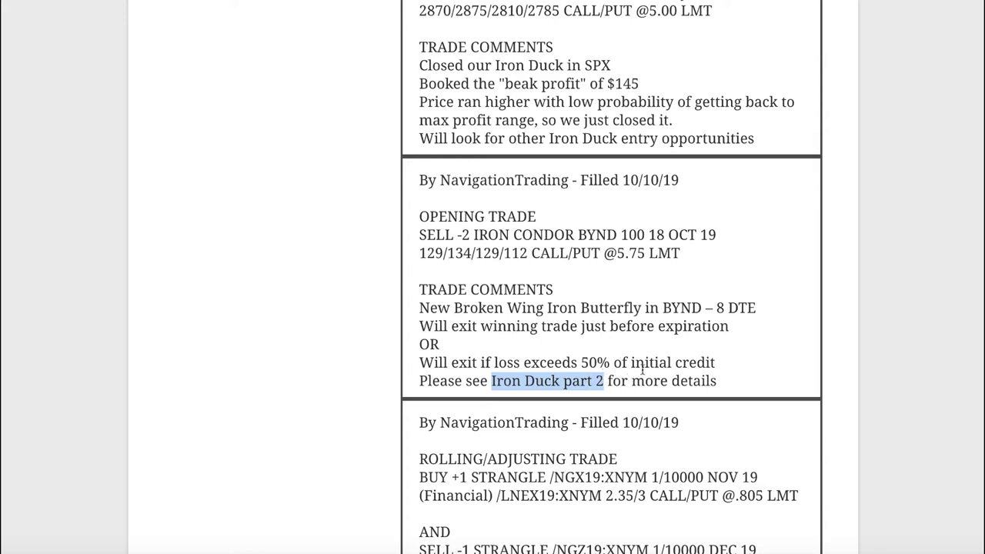
{"action": "scroll", "coordinate": [660, 355], "scroll_direction": "up", "scroll_amount": 2}
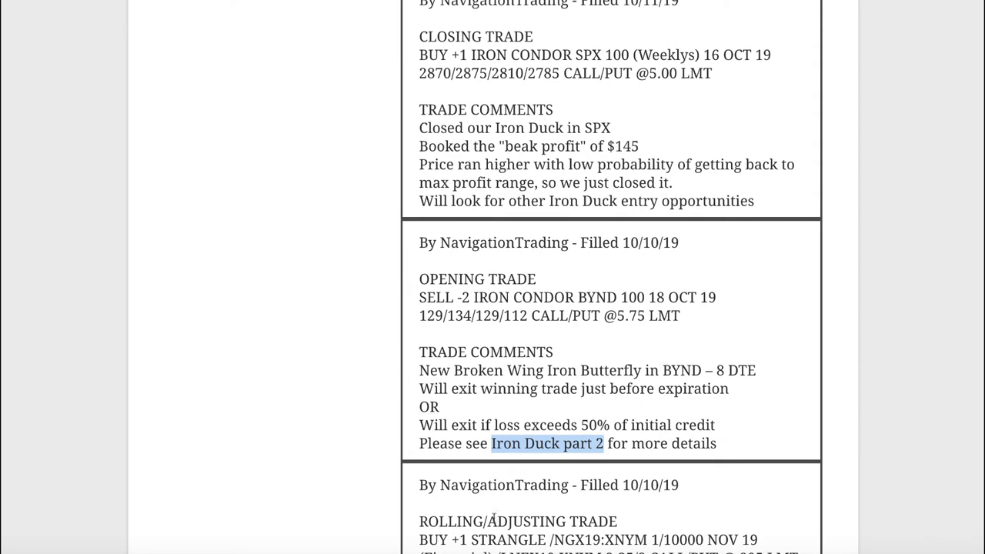
- Bring up the BYND risk profile in thinkorswim and sketch temporary marks over the price move from about 136 to 131 and the profit zone
{"action": "left_click", "coordinate": [318, 549]}
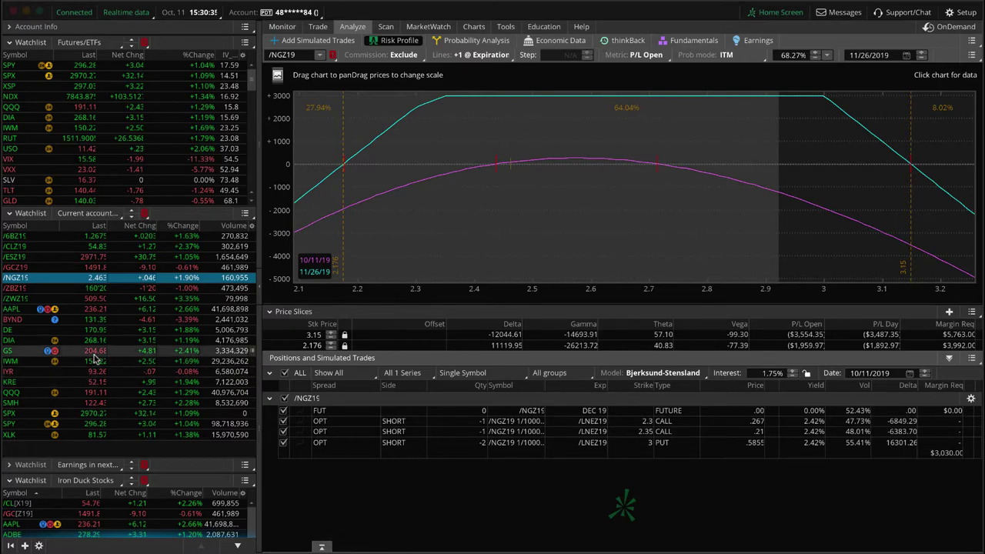
{"action": "left_click", "coordinate": [113, 319]}
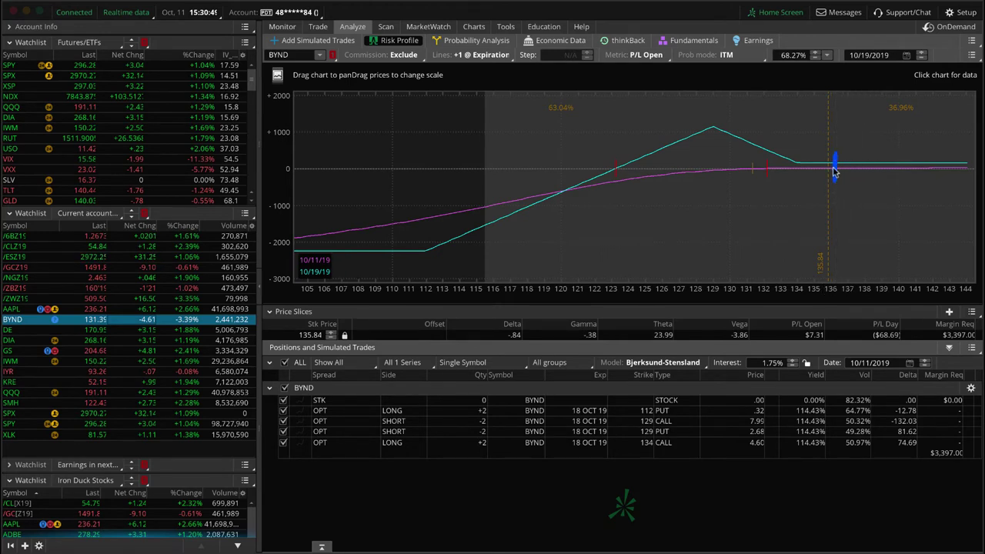
{"action": "left_click_drag", "start_coordinate": [833, 166], "coordinate": [750, 169]}
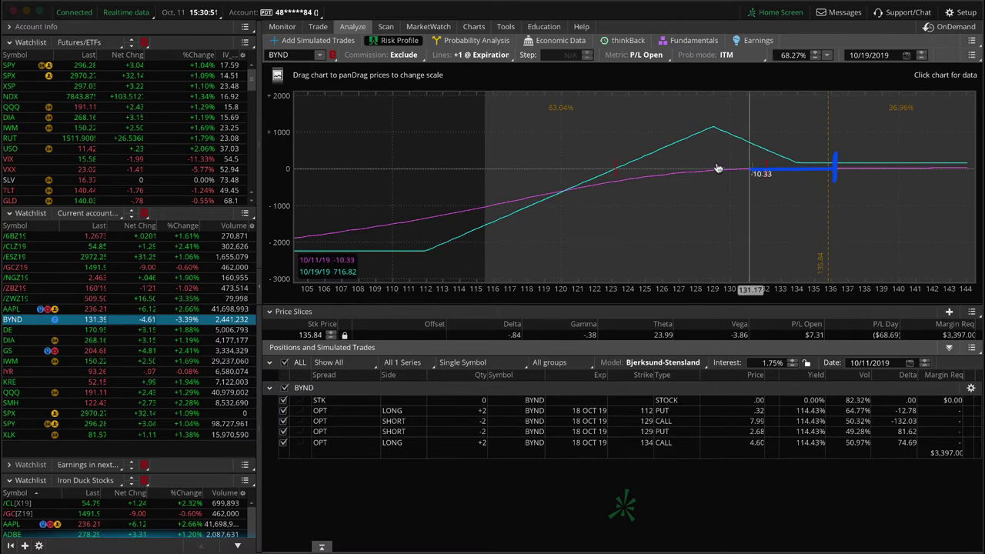
{"action": "mouse_move", "coordinate": [623, 169]}
{"action": "left_mouse_down"}
{"action": "mouse_move", "coordinate": [728, 138]}
{"action": "mouse_move", "coordinate": [806, 163]}
{"action": "left_mouse_up"}
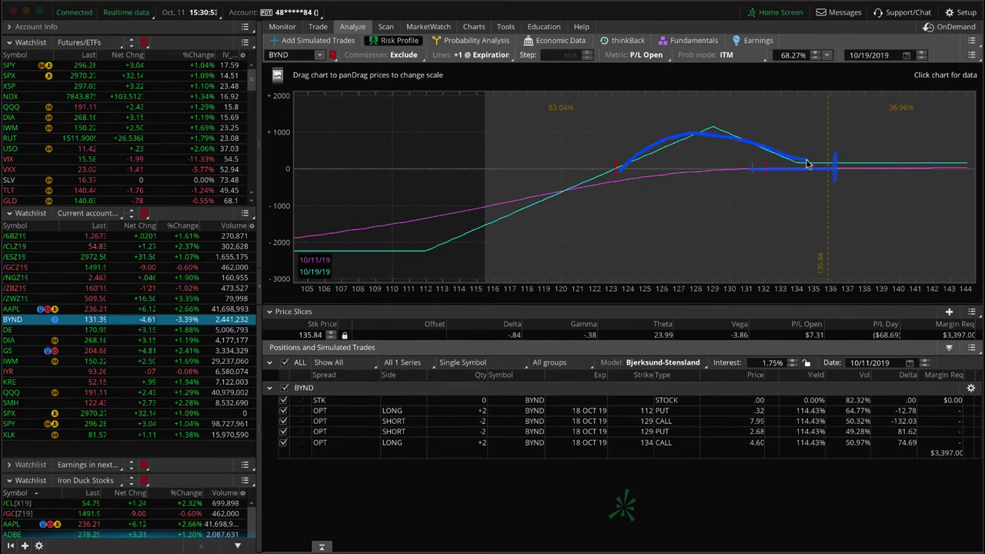
{"action": "left_click", "coordinate": [319, 27]}
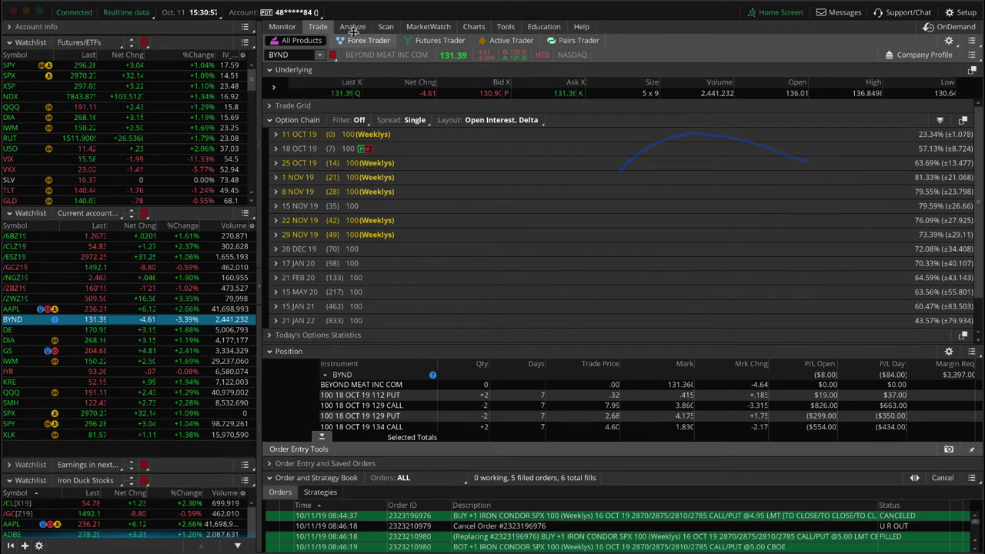
{"action": "left_click", "coordinate": [352, 26]}
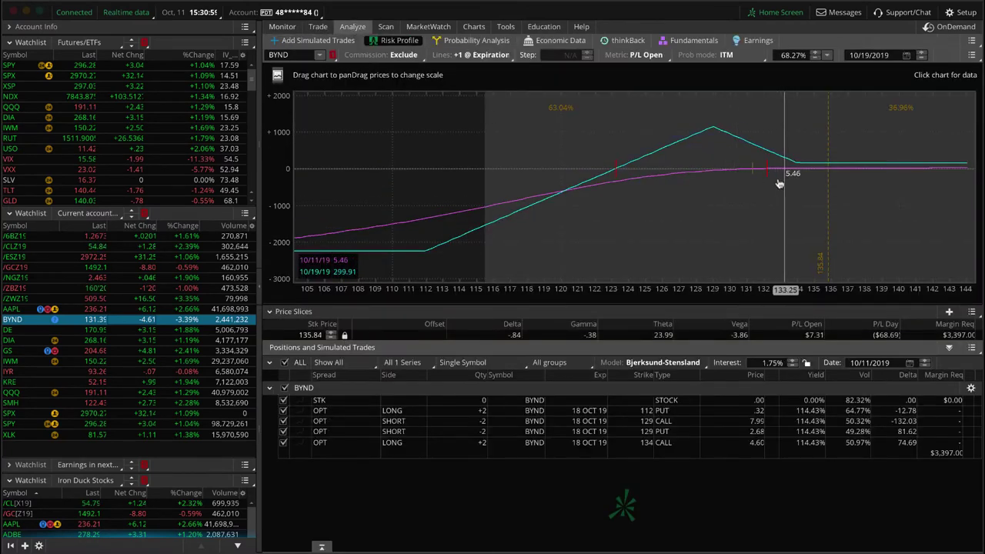
- Advance the BYND risk profile date day by day to 10/18/2019 to examine how the current P/L curve changes
{"action": "left_click", "coordinate": [921, 358]}
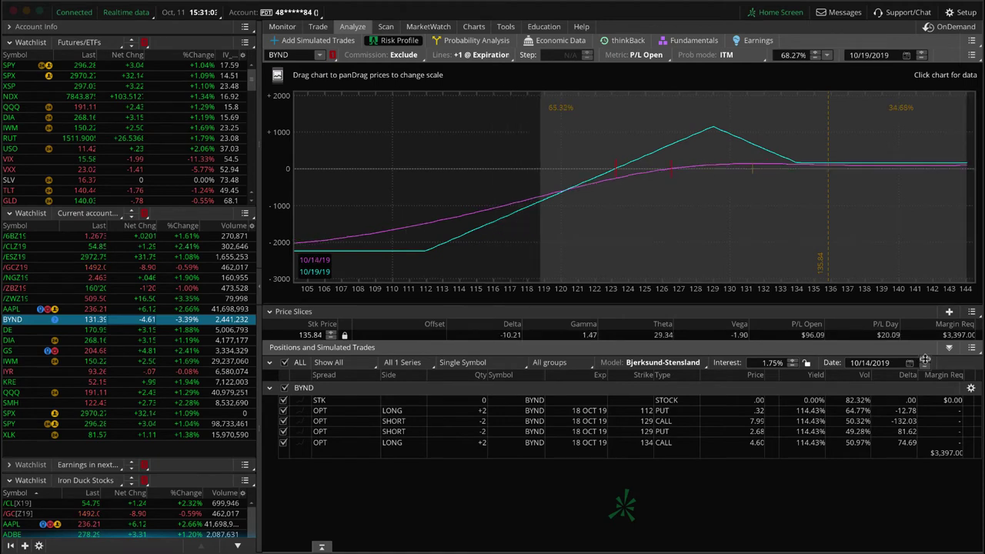
{"action": "left_click", "coordinate": [925, 359]}
{"action": "left_click", "coordinate": [925, 360]}
{"action": "left_click", "coordinate": [924, 359]}
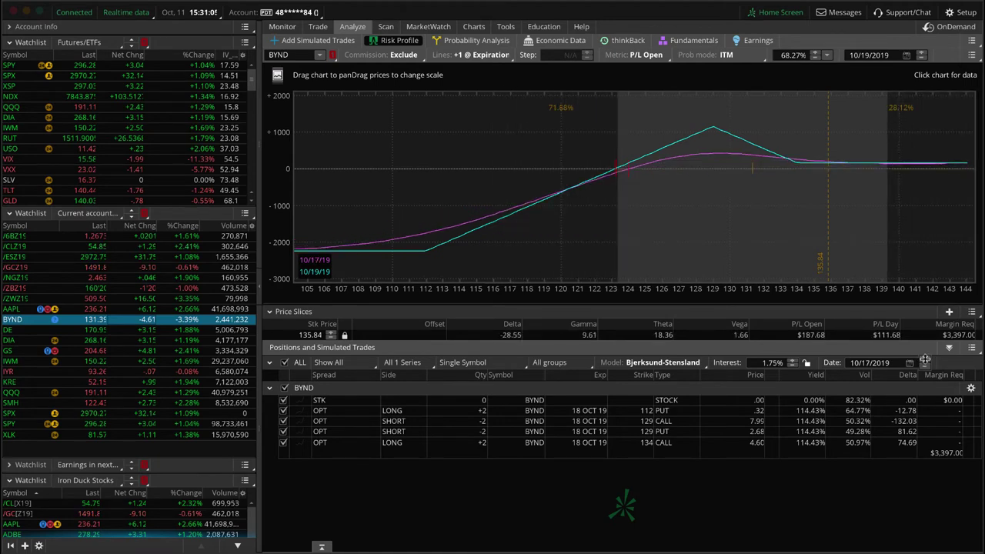
{"action": "left_click", "coordinate": [924, 359]}
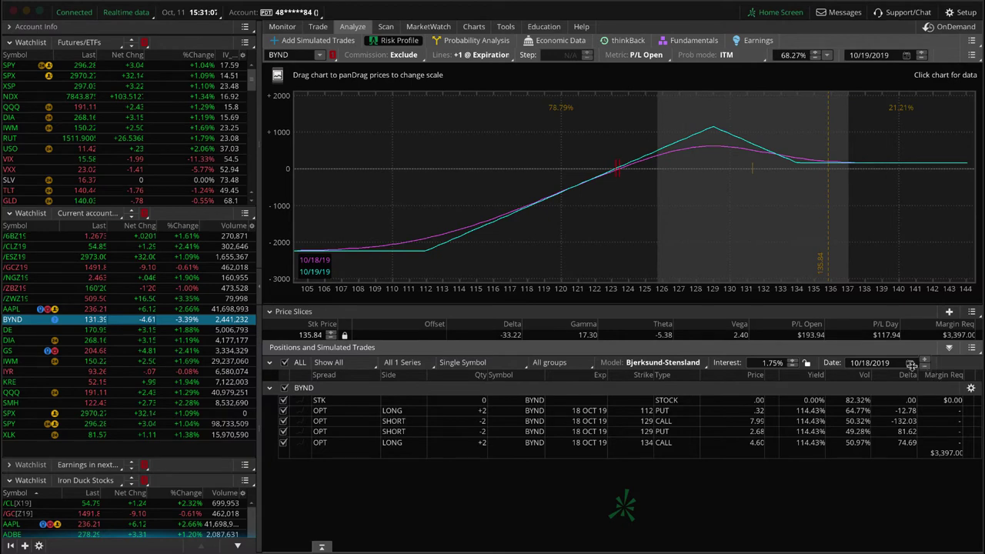
- Step the BYND risk profile date back to 10/11/2019
{"action": "left_click", "coordinate": [925, 364]}
{"action": "left_click", "coordinate": [925, 364]}
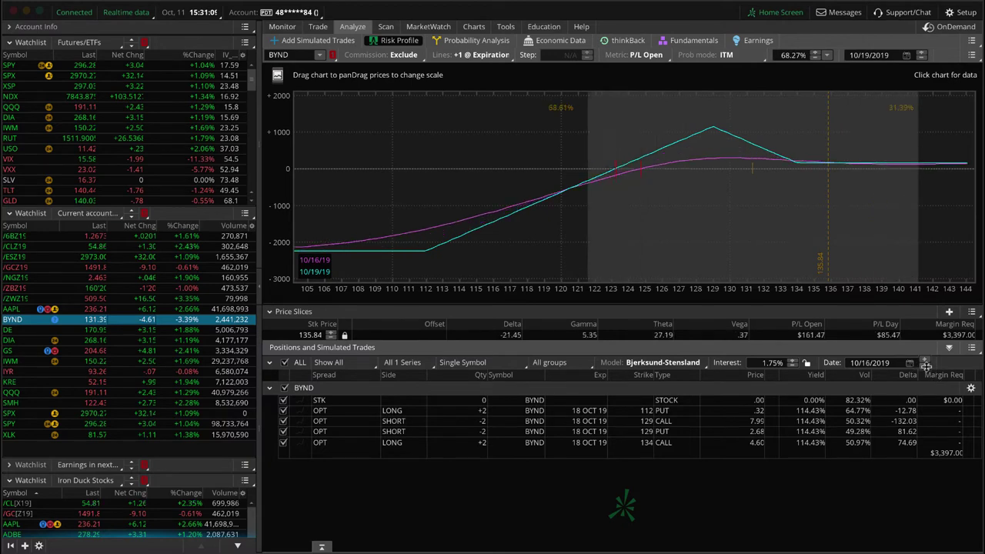
{"action": "left_click", "coordinate": [926, 364]}
{"action": "left_click", "coordinate": [925, 364]}
{"action": "left_click", "coordinate": [926, 364]}
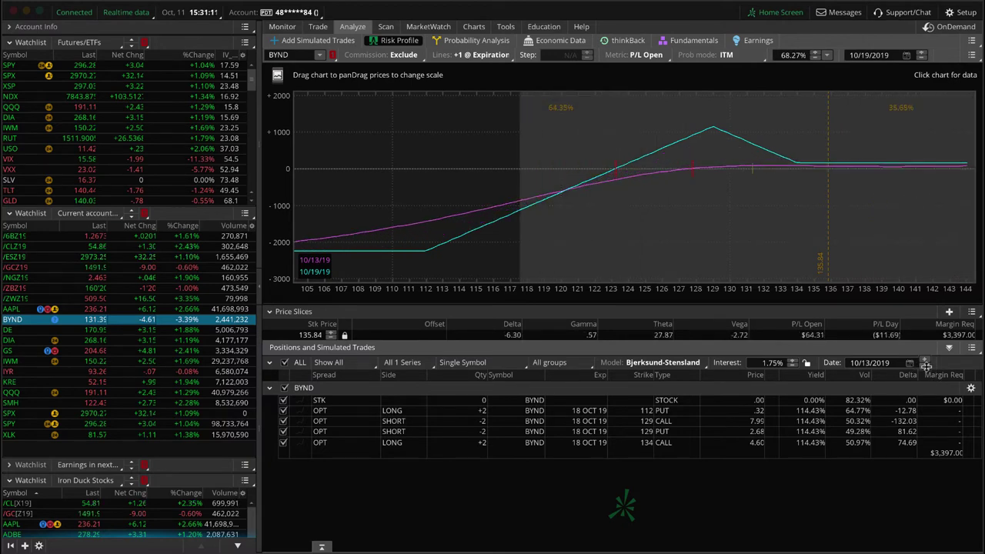
{"action": "left_click", "coordinate": [925, 364]}
{"action": "left_click", "coordinate": [925, 364]}
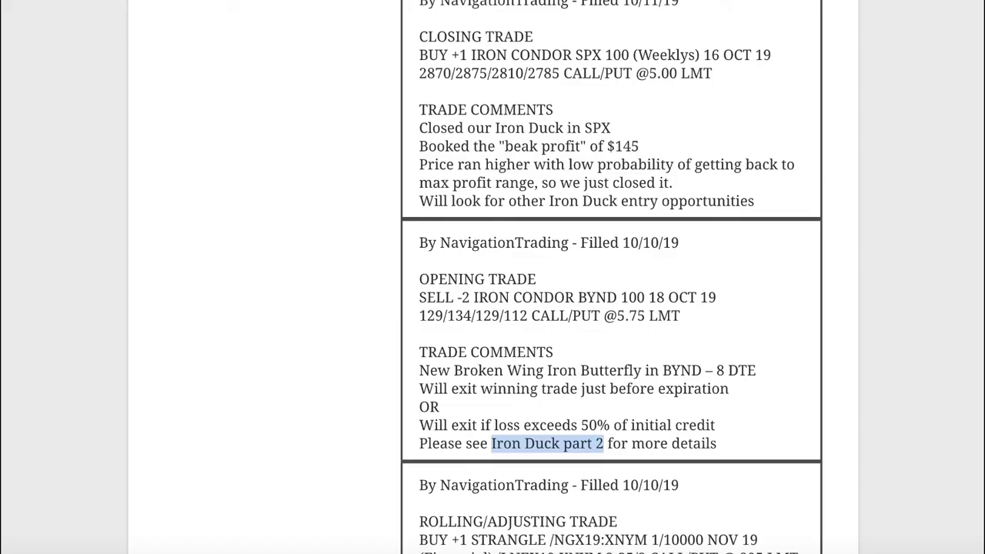
- In the 10/11/19 SPX iron condor closing alert, highlight the $145 "beak profit" amount
{"action": "scroll", "coordinate": [600, 156], "scroll_direction": "up", "scroll_amount": 2}
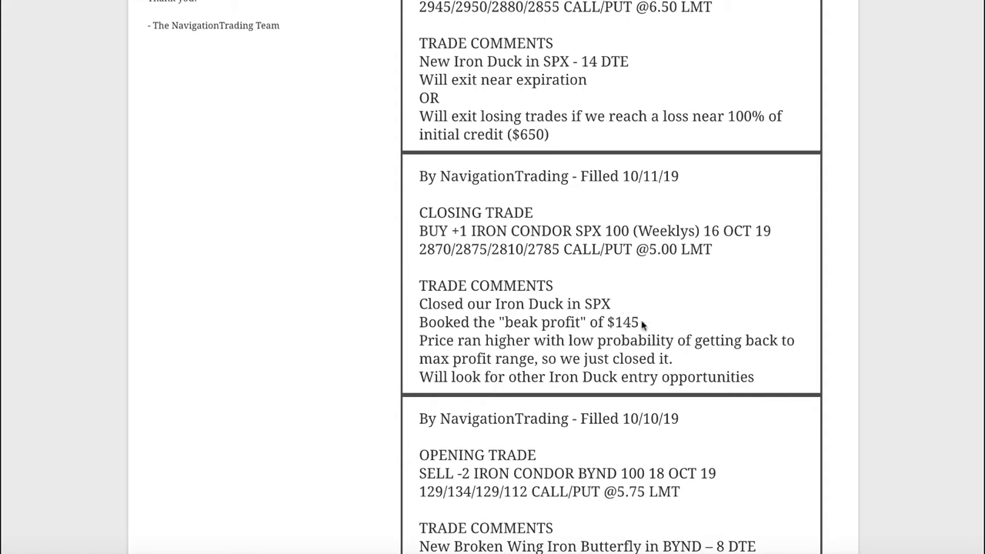
{"action": "key", "text": "b"}
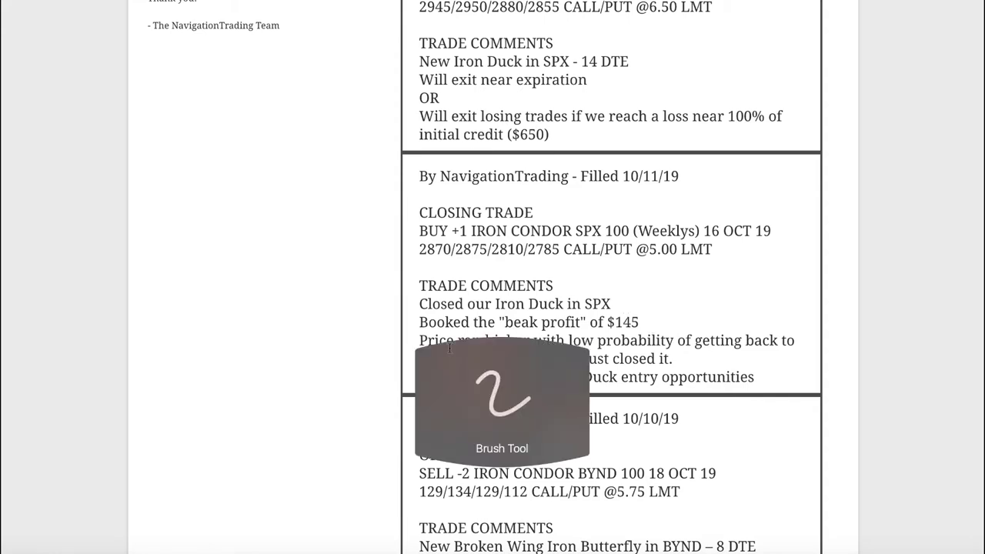
{"action": "key", "text": "b"}
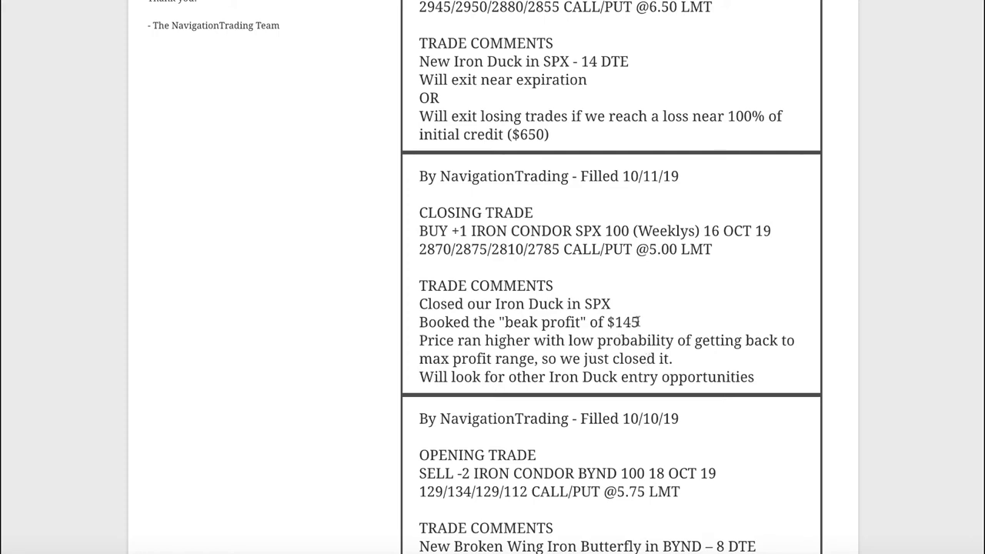
{"action": "left_click_drag", "start_coordinate": [638, 321], "coordinate": [598, 321]}
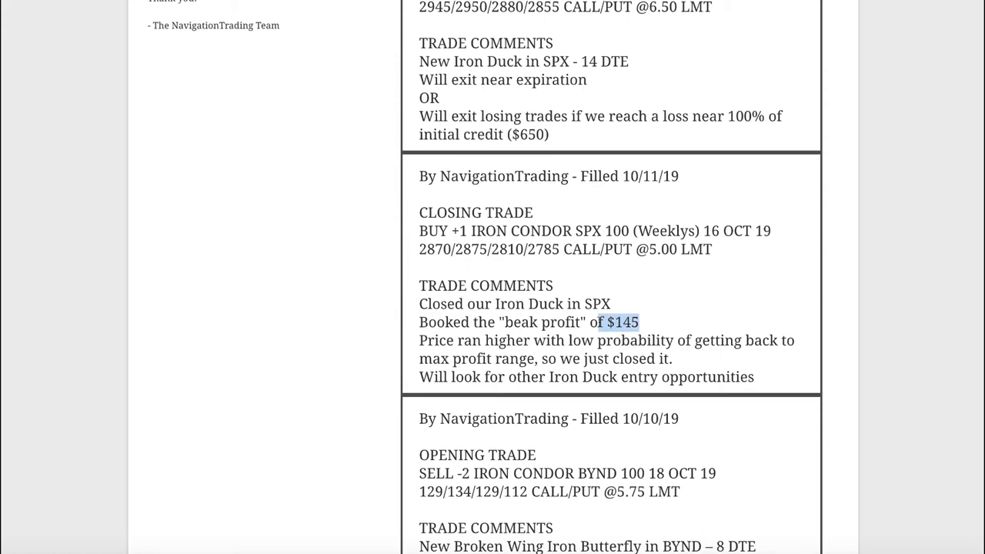
- In the 10/11/19 SPX iron condor opening alert, highlight the 14 DTE in the new Iron Duck comment
{"action": "scroll", "coordinate": [592, 365], "scroll_direction": "up", "scroll_amount": 2}
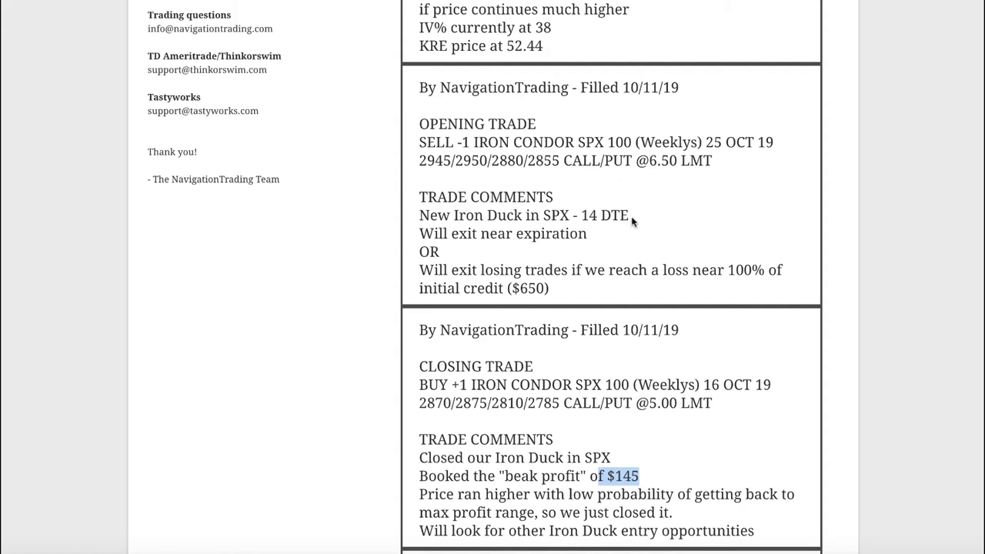
{"action": "left_click_drag", "start_coordinate": [629, 215], "coordinate": [582, 215]}
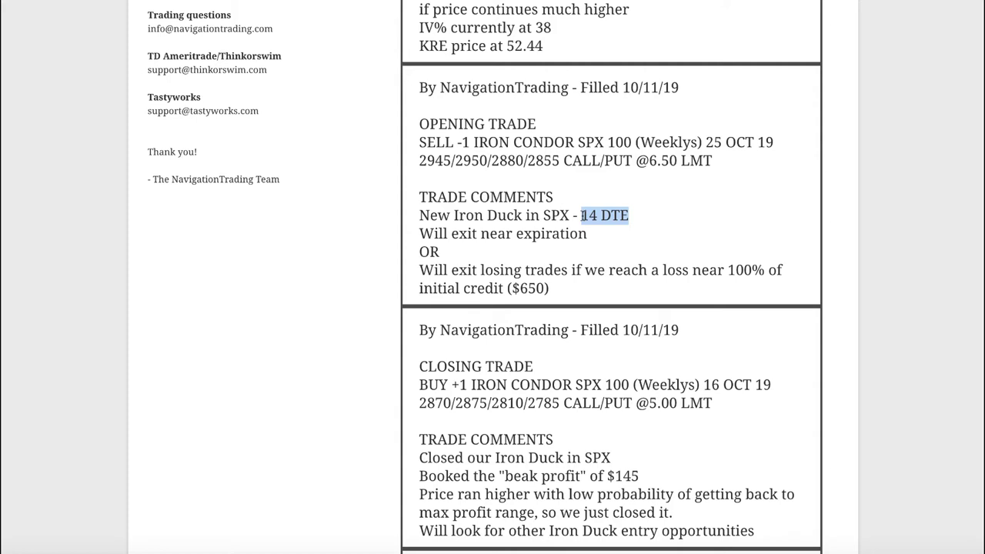
{"action": "left_click", "coordinate": [592, 221]}
- Switch to thinkorswim and bring up the SPX risk profile with its option positions
{"action": "left_click", "coordinate": [318, 547]}
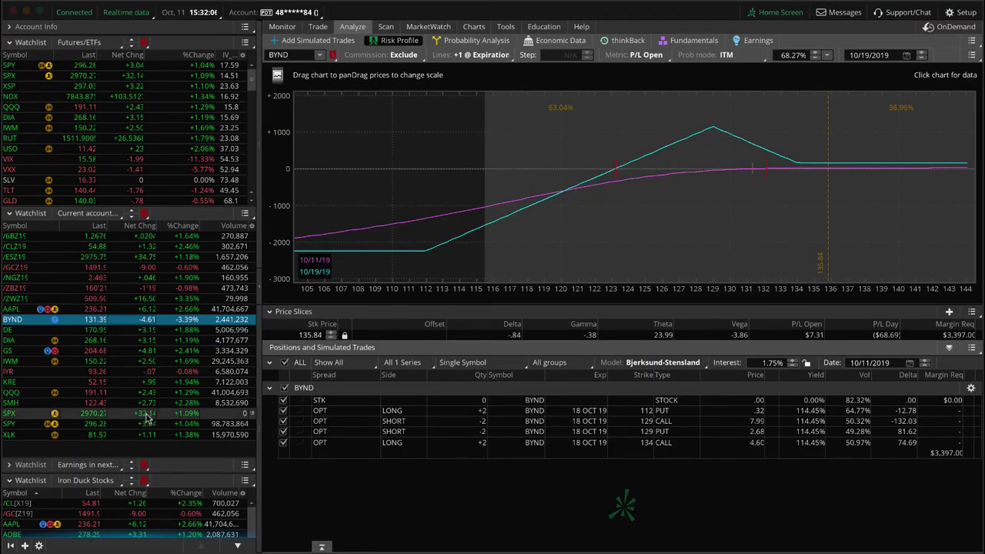
{"action": "left_click", "coordinate": [148, 415]}
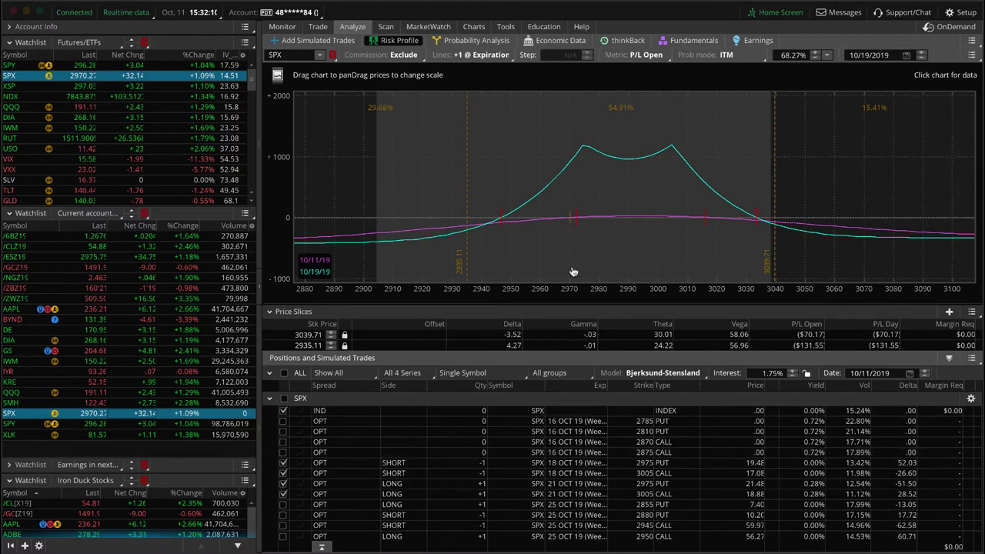
- Plot only the four 25 OCT 19 iron condor legs in the SPX risk profile, excluding the 18 OCT and 21 OCT legs
{"action": "left_click", "coordinate": [283, 472]}
{"action": "left_click", "coordinate": [283, 483]}
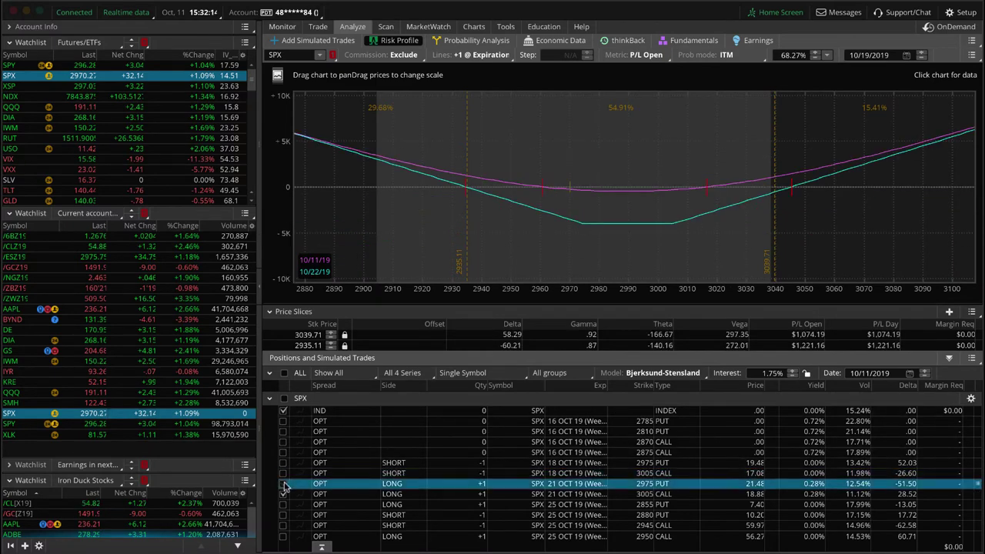
{"action": "left_click", "coordinate": [283, 493]}
{"action": "left_click", "coordinate": [283, 504]}
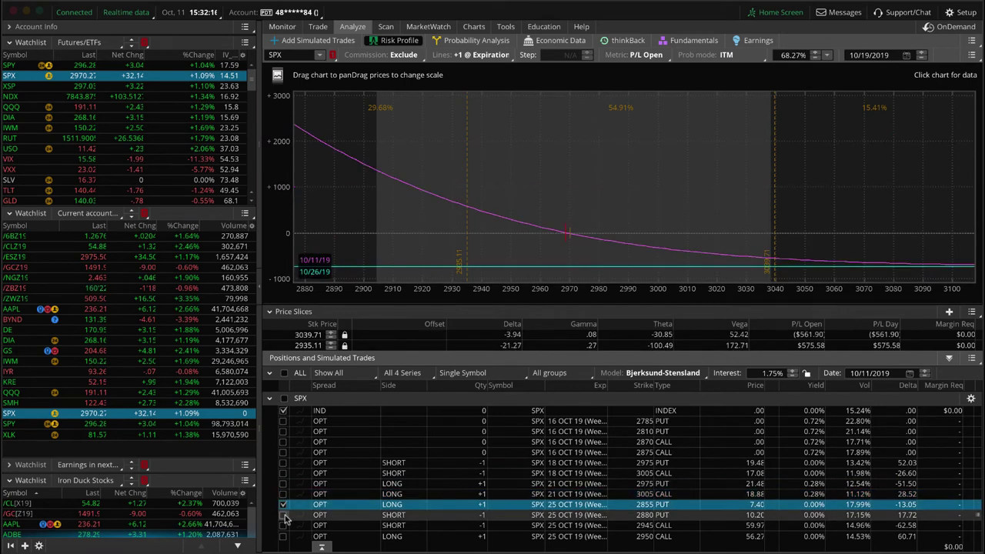
{"action": "left_click", "coordinate": [283, 513]}
{"action": "left_click", "coordinate": [283, 525]}
{"action": "left_click", "coordinate": [283, 535]}
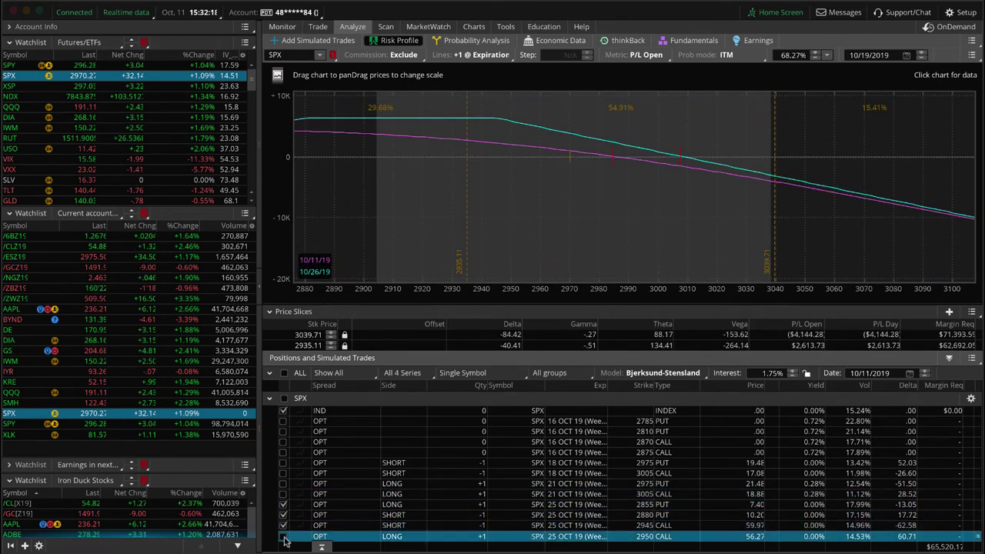
{"action": "left_click_drag", "start_coordinate": [617, 286], "coordinate": [766, 264]}
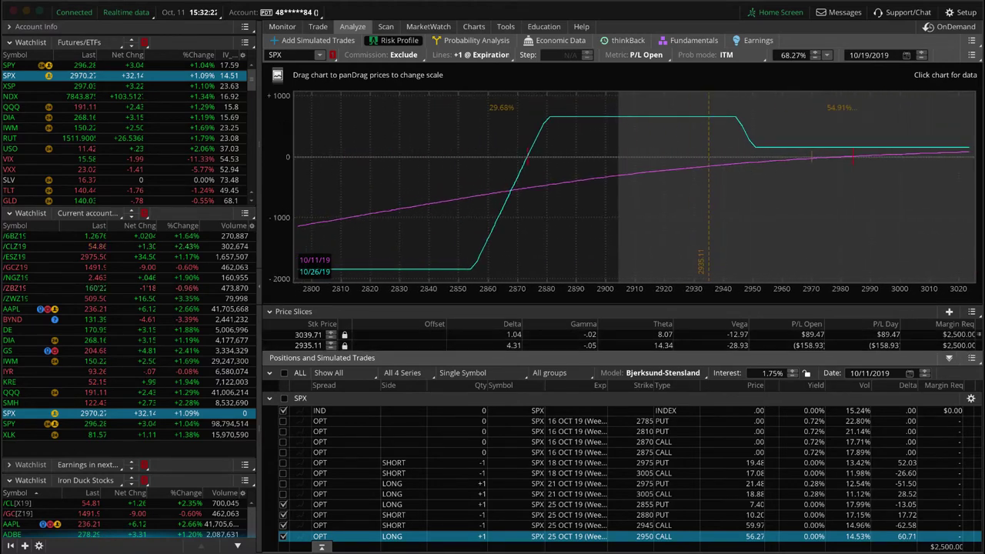
- Set the SPX price slices to break even for the iron condor, with the probability date at 10/26/2019
{"action": "left_click", "coordinate": [972, 311]}
{"action": "mouse_move", "coordinate": [946, 333]}
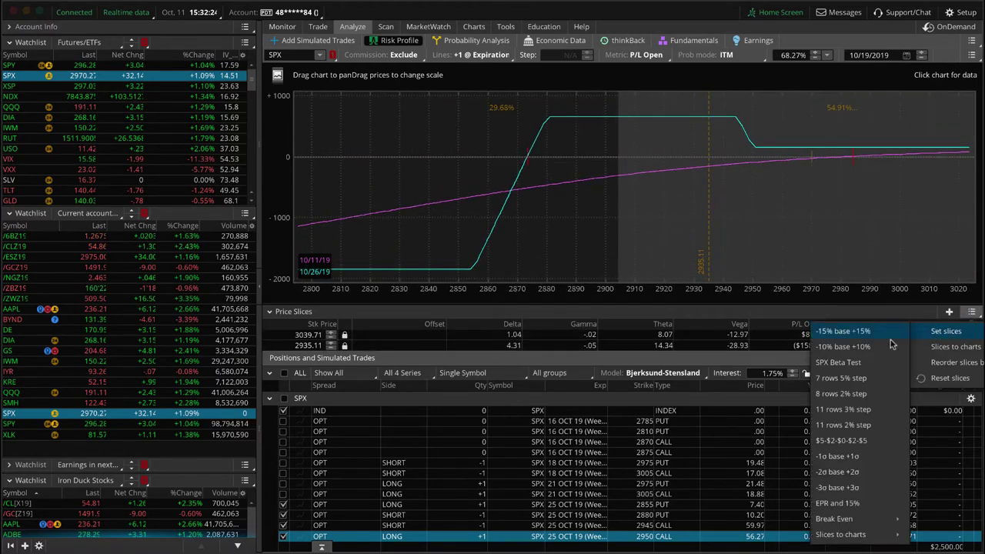
{"action": "mouse_move", "coordinate": [889, 520]}
{"action": "left_click", "coordinate": [929, 534]}
{"action": "left_click", "coordinate": [921, 51]}
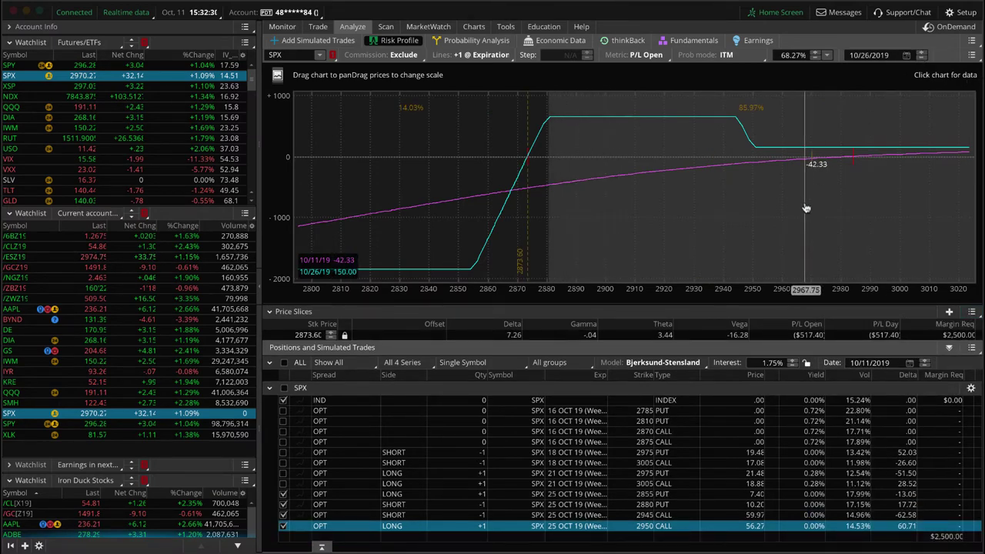
{"action": "left_click_drag", "start_coordinate": [806, 208], "coordinate": [723, 177]}
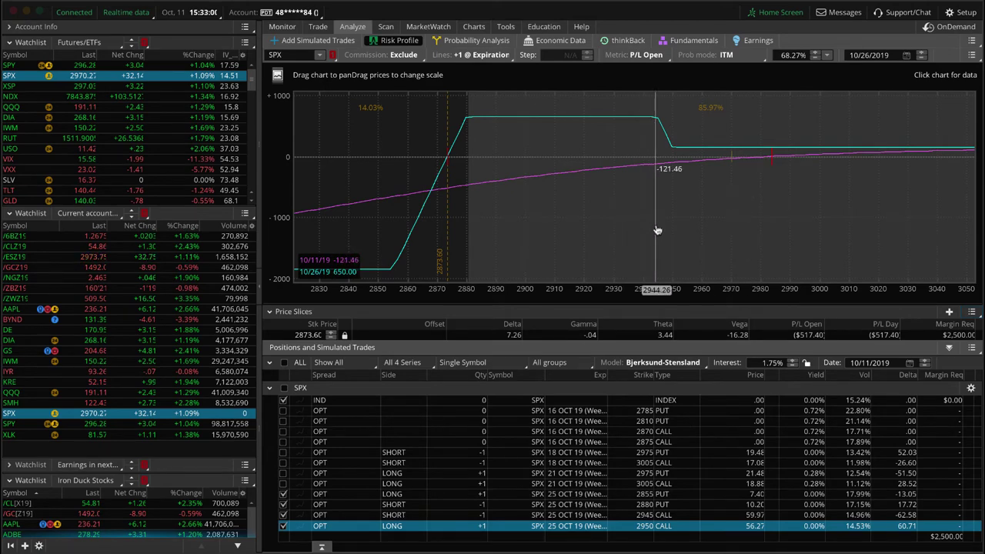
- Plot the 18 OCT short and 21 OCT long SPX legs at strikes 2975 and 3005 instead of the iron condor, and examine their profit curve
{"action": "left_click", "coordinate": [283, 525]}
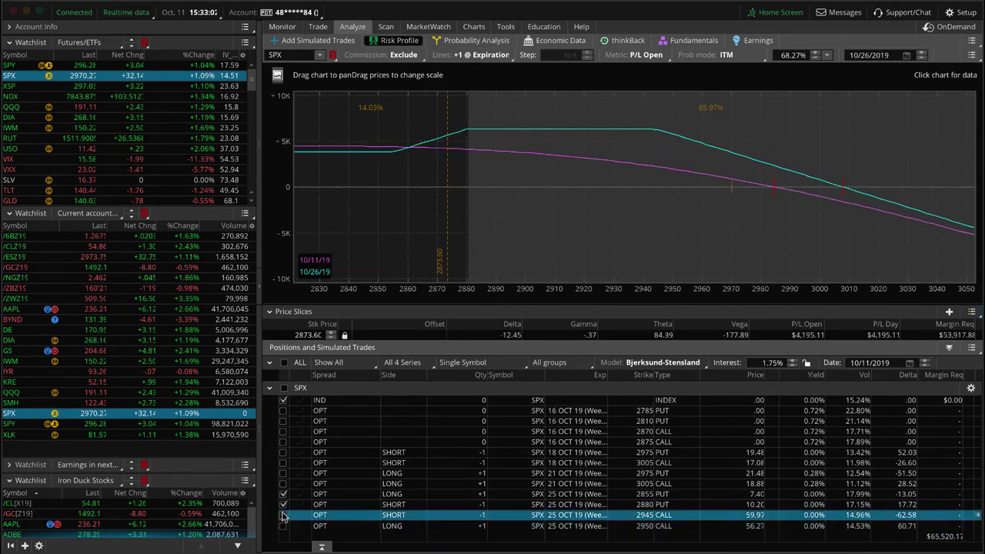
{"action": "left_click", "coordinate": [283, 515]}
{"action": "left_click", "coordinate": [283, 504]}
{"action": "left_click", "coordinate": [283, 493]}
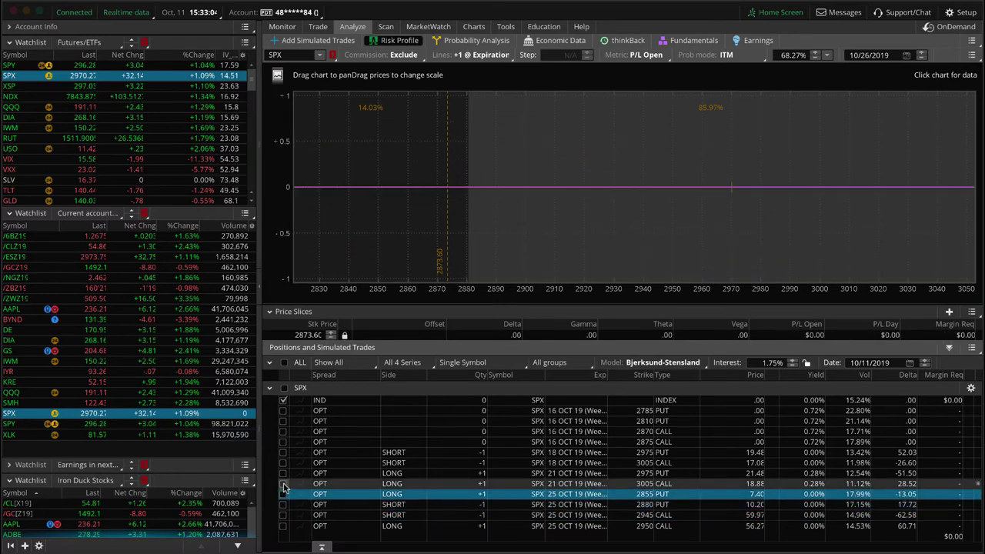
{"action": "left_click", "coordinate": [283, 484]}
{"action": "left_click", "coordinate": [283, 473]}
{"action": "left_click", "coordinate": [284, 463]}
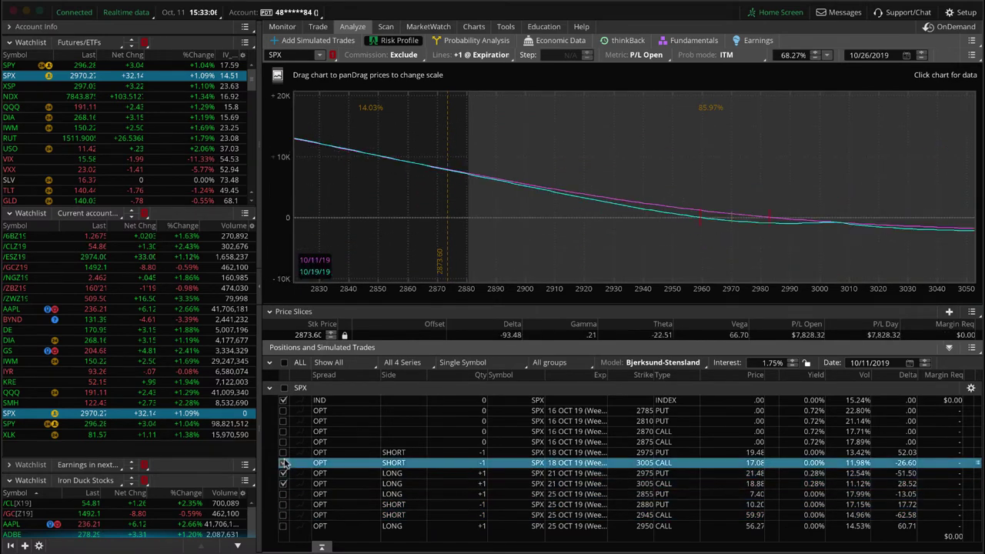
{"action": "left_click", "coordinate": [283, 452]}
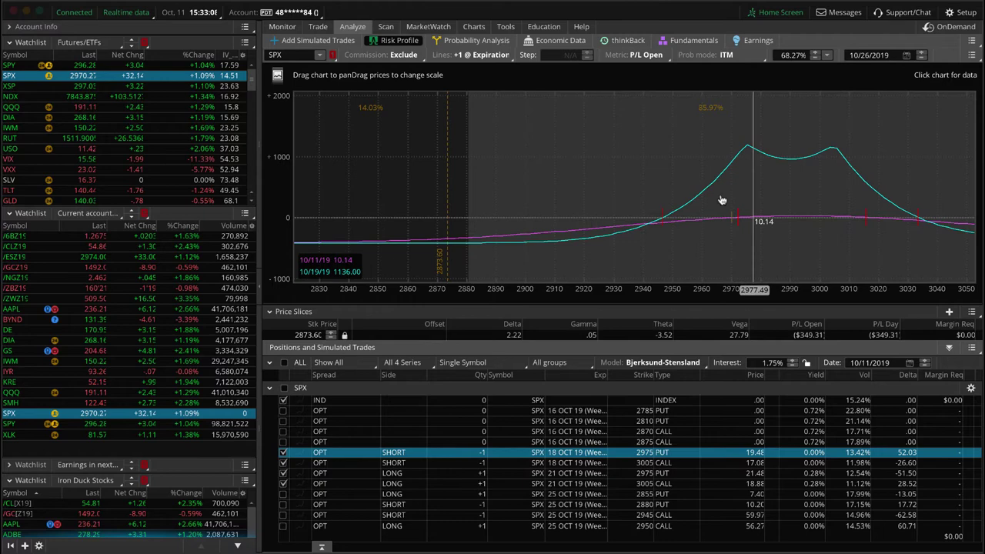
{"action": "left_click_drag", "start_coordinate": [670, 213], "coordinate": [499, 149]}
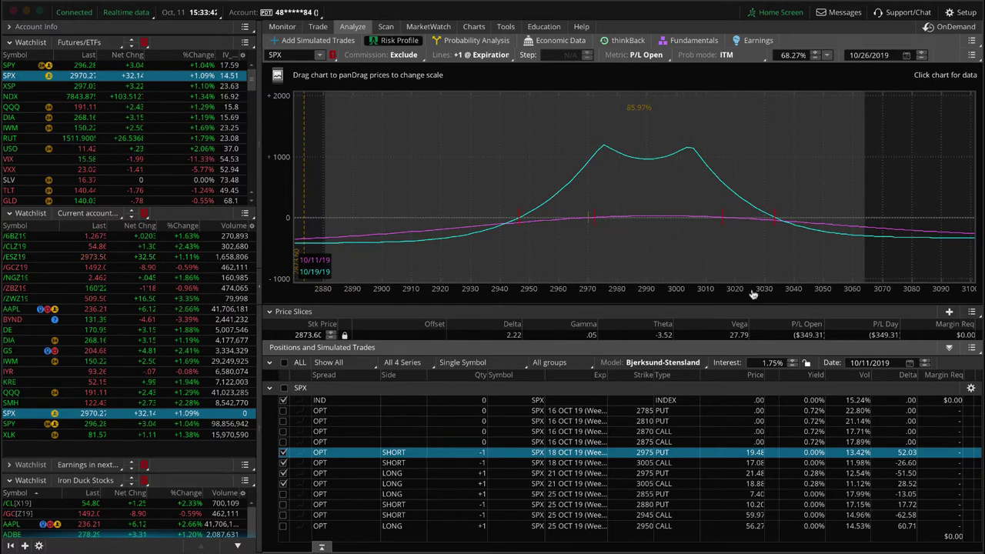
{"action": "left_click_drag", "start_coordinate": [749, 288], "coordinate": [608, 277]}
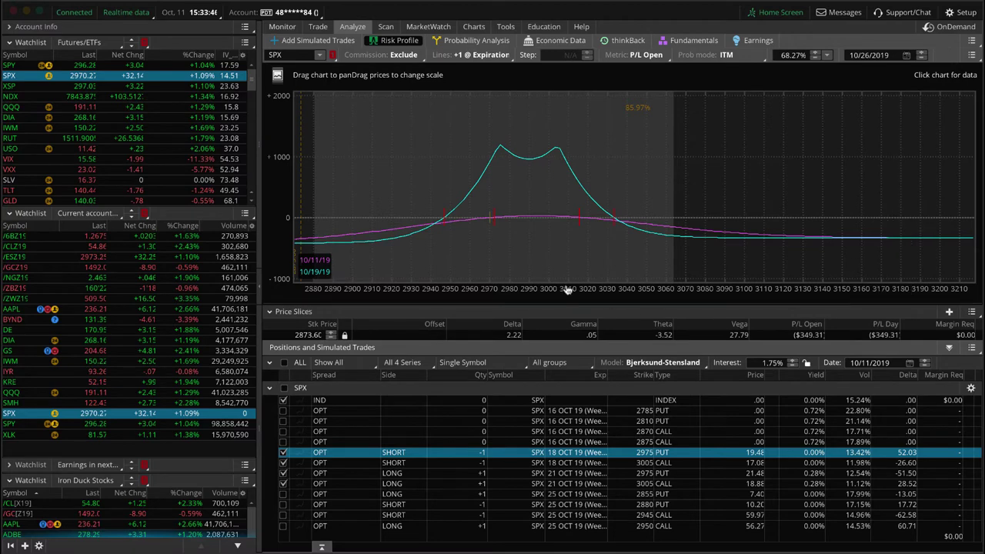
{"action": "left_click_drag", "start_coordinate": [567, 288], "coordinate": [743, 297]}
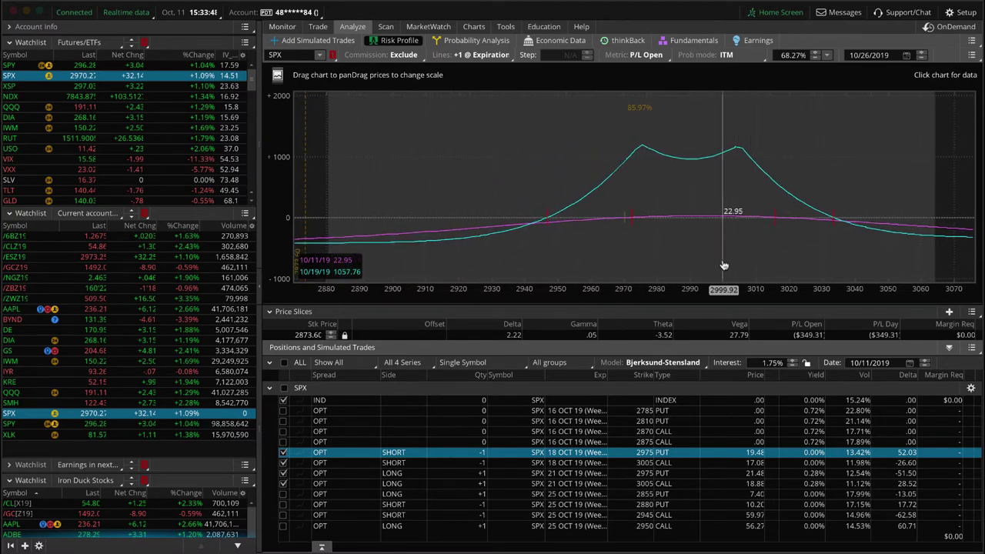
{"action": "left_click_drag", "start_coordinate": [724, 266], "coordinate": [634, 260]}
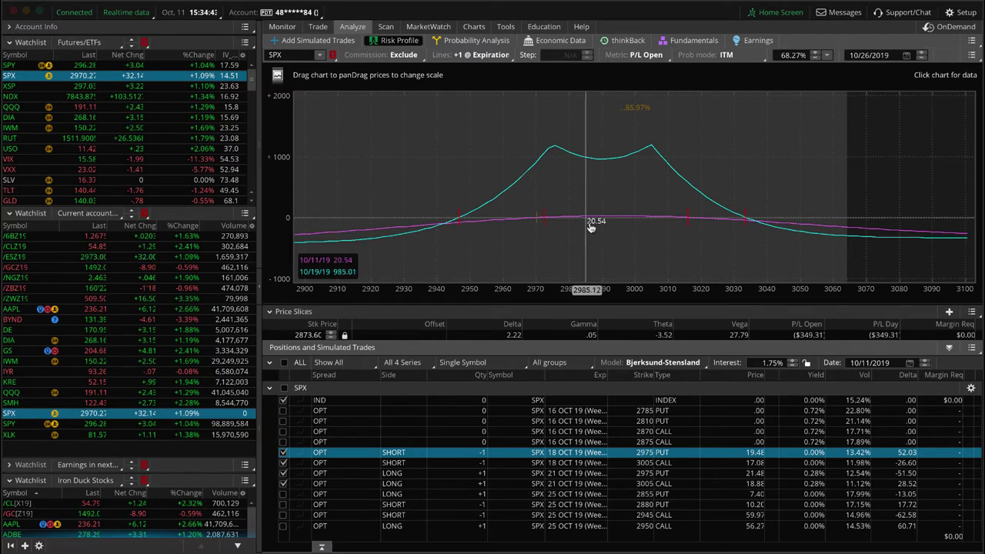
{"action": "left_click_drag", "start_coordinate": [587, 224], "coordinate": [549, 240]}
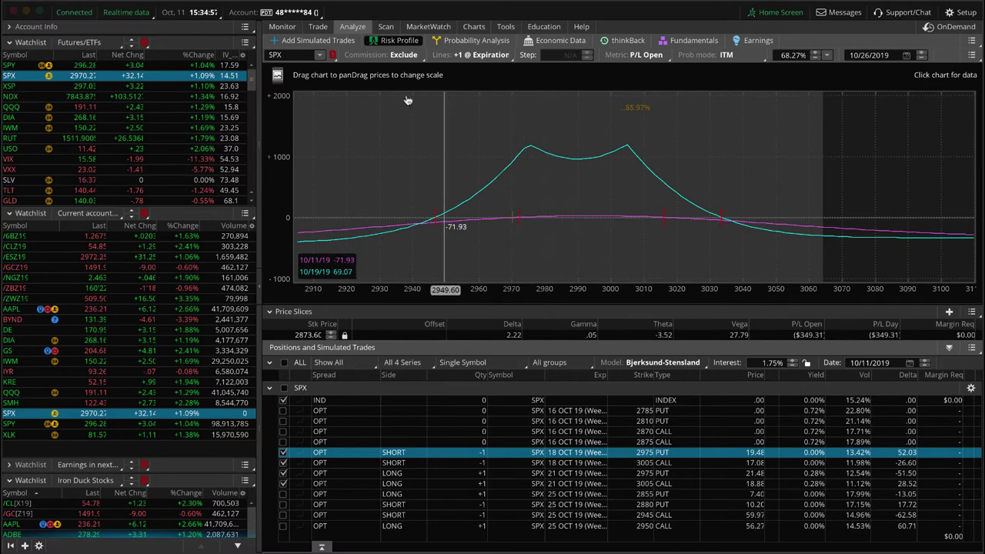
- Bring up the SPX option chain and mark the implied volatility of the 18 OCT 19 and 21 OCT 19 expirations
{"action": "left_click", "coordinate": [319, 27]}
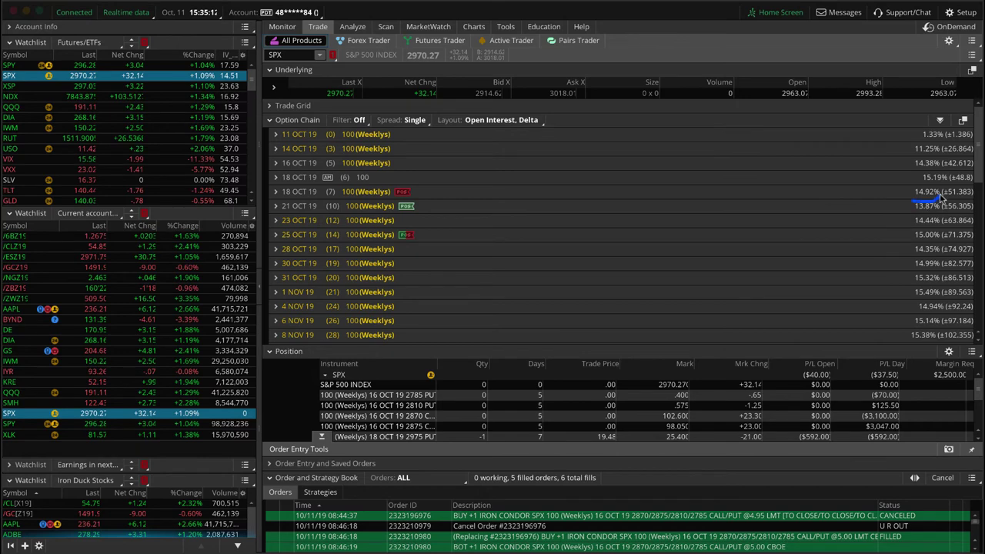
{"action": "mouse_move", "coordinate": [940, 199]}
{"action": "left_mouse_down"}
{"action": "mouse_move", "coordinate": [945, 186]}
{"action": "mouse_move", "coordinate": [907, 193]}
{"action": "left_mouse_up"}
{"action": "mouse_move", "coordinate": [940, 198]}
{"action": "left_mouse_down"}
{"action": "mouse_move", "coordinate": [917, 202]}
{"action": "mouse_move", "coordinate": [912, 213]}
{"action": "mouse_move", "coordinate": [938, 209]}
{"action": "left_mouse_up"}
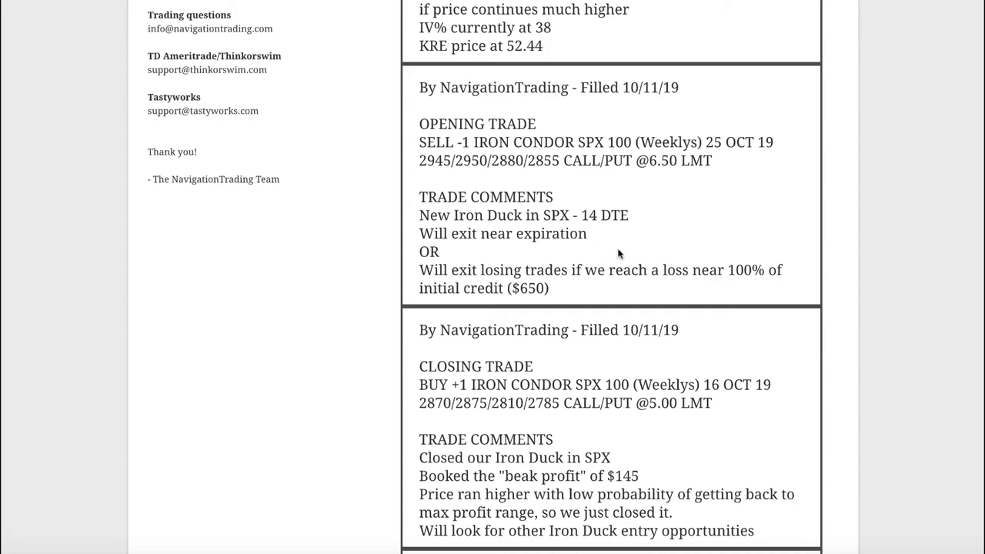
- In the 10/11/19 KRE closing strangle alert, highlight the KRE symbol and the comment about 25% of max profit
{"action": "scroll", "coordinate": [620, 248], "scroll_direction": "up", "scroll_amount": 2}
{"action": "scroll", "coordinate": [621, 247], "scroll_direction": "up", "scroll_amount": 4}
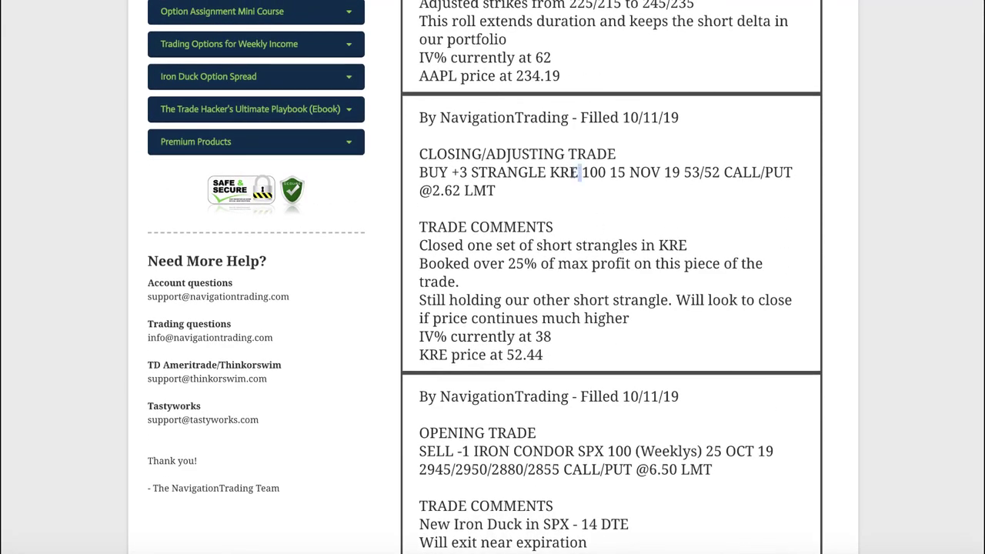
{"action": "left_click_drag", "start_coordinate": [580, 172], "coordinate": [549, 173]}
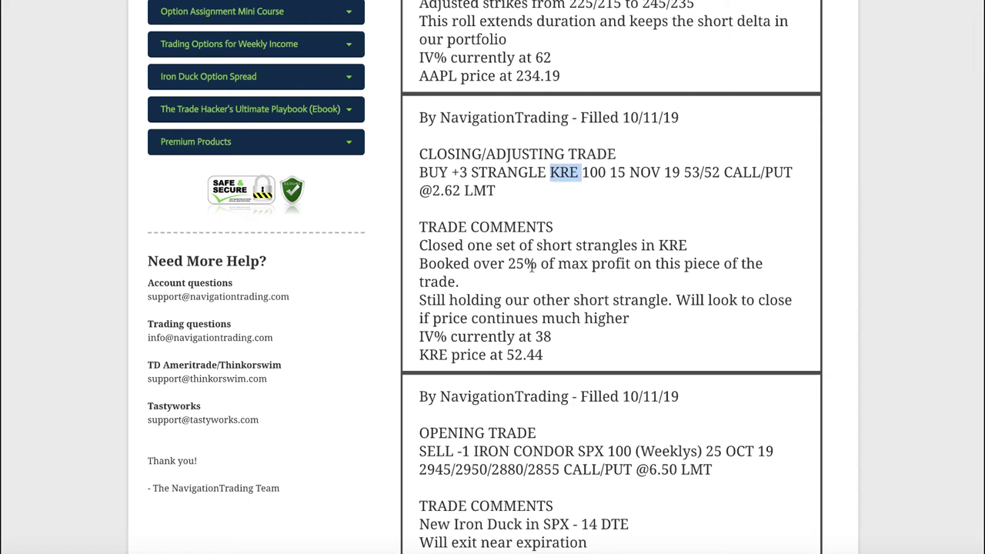
{"action": "left_click_drag", "start_coordinate": [505, 264], "coordinate": [775, 266]}
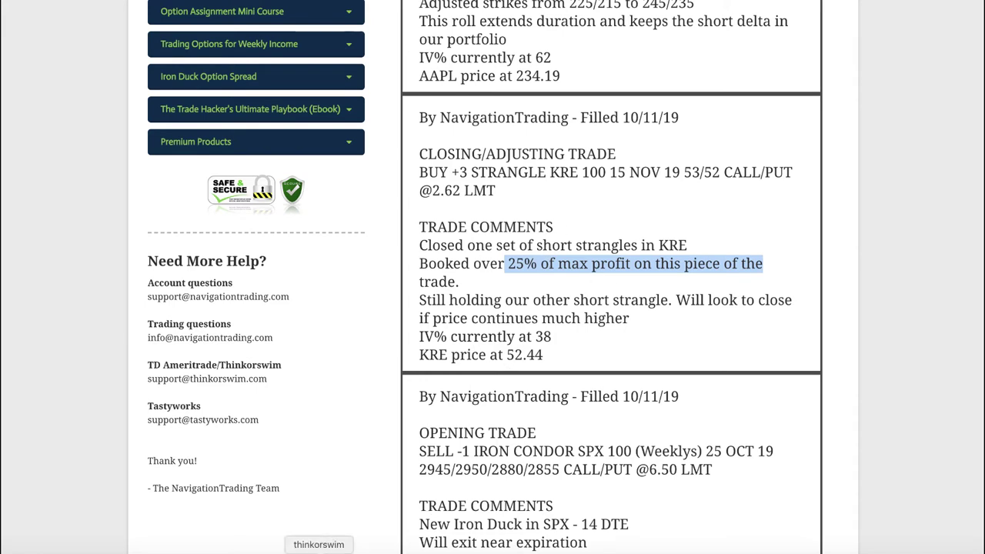
- Switch to thinkorswim and bring up the KRE risk profile with its remaining short strangle
{"action": "left_click", "coordinate": [331, 547]}
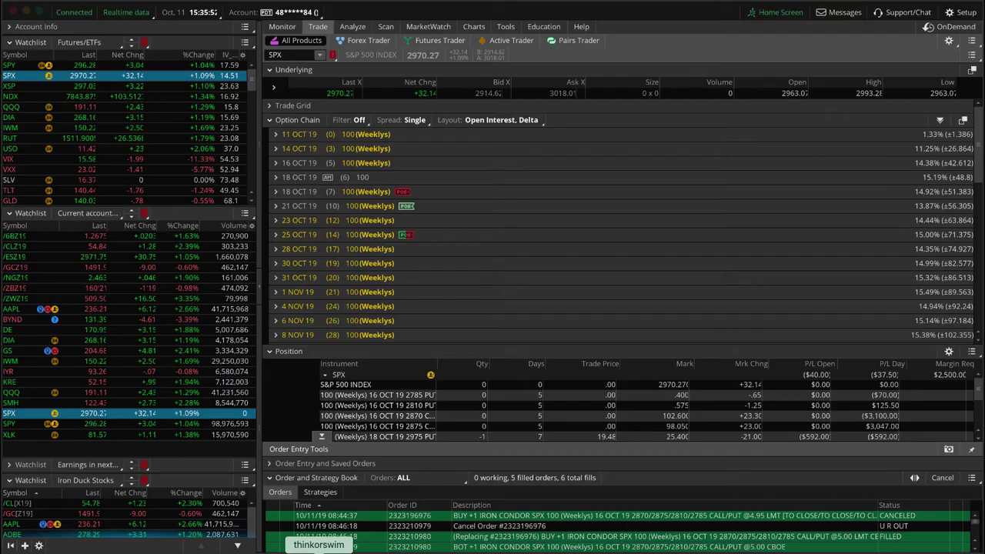
{"action": "left_click", "coordinate": [138, 384]}
{"action": "left_click", "coordinate": [352, 26]}
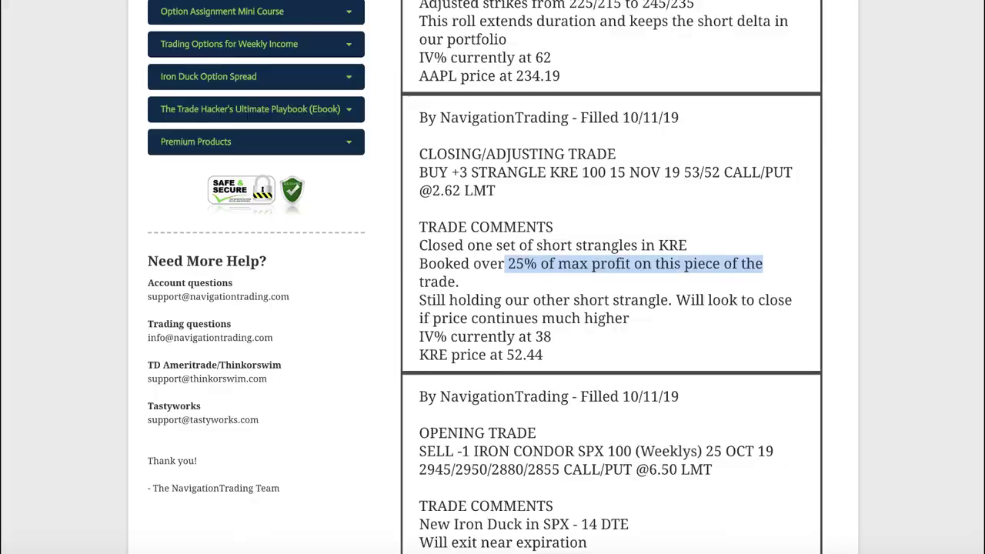
- Return to the AAPL roll alert, and view the AAPL and /ESZ19 risk profiles in thinkorswim
{"action": "scroll", "coordinate": [523, 204], "scroll_direction": "up", "scroll_amount": 4}
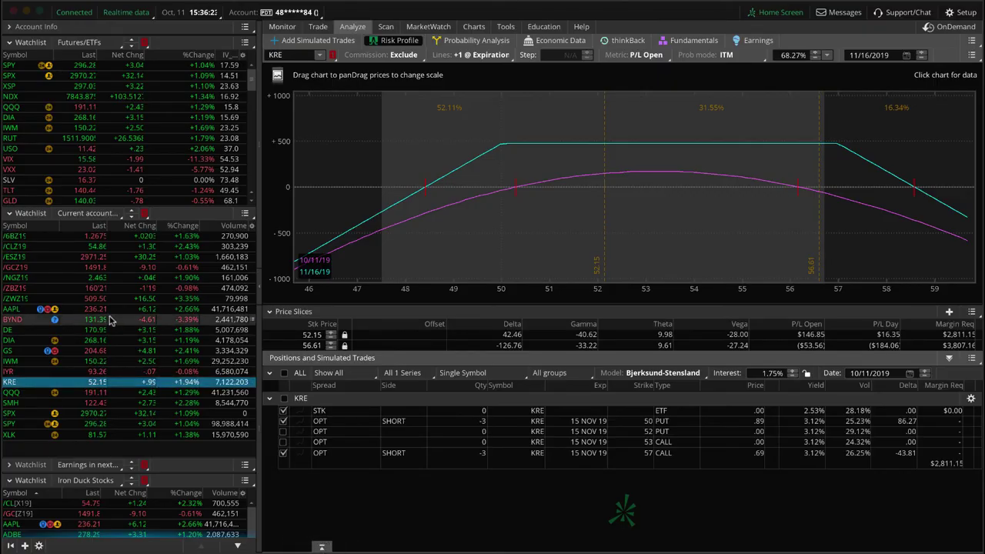
{"action": "left_click", "coordinate": [113, 310]}
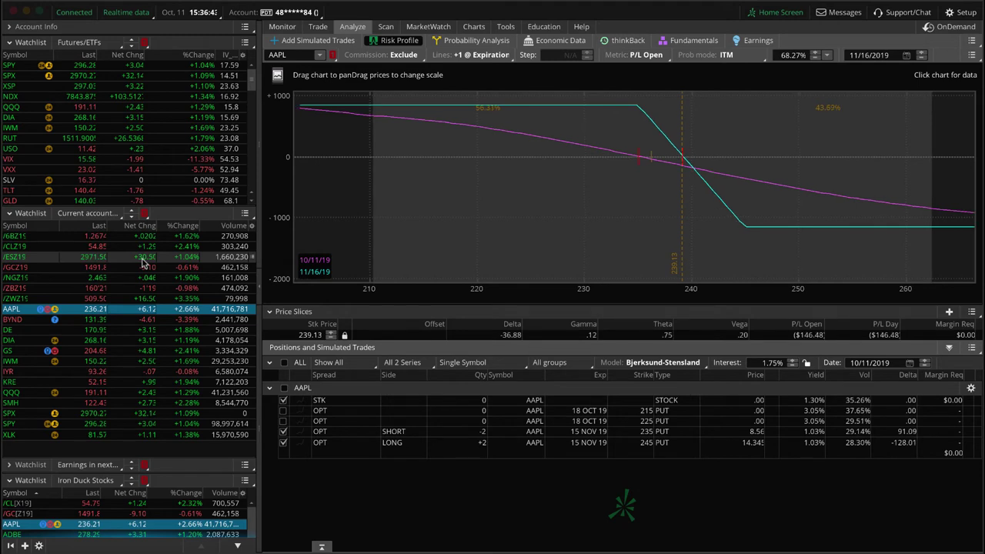
{"action": "left_click", "coordinate": [142, 257]}
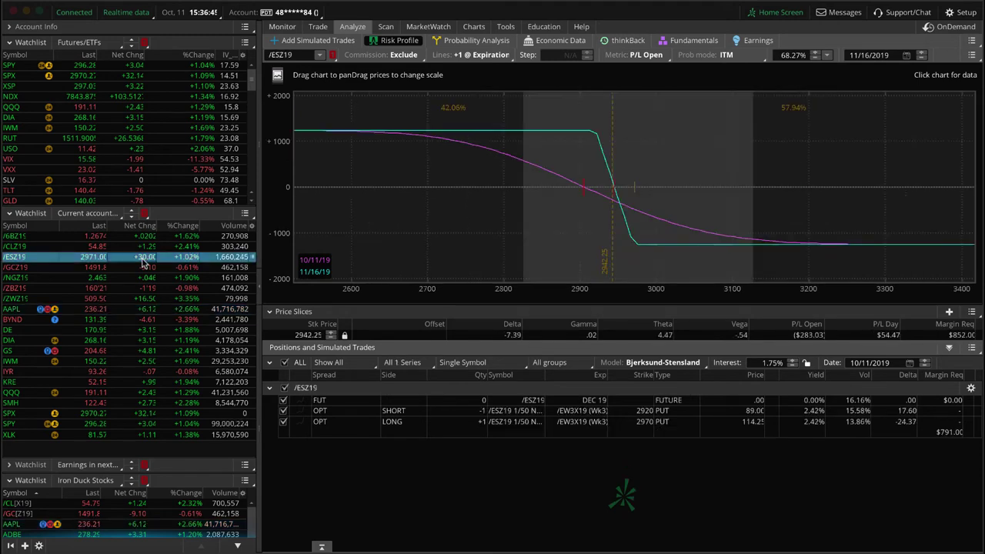
- View the daily price charts of /ESZ19 and /CLZ19, and examine the /CLZ19 short strangle in its risk profile
{"action": "left_click", "coordinate": [468, 26]}
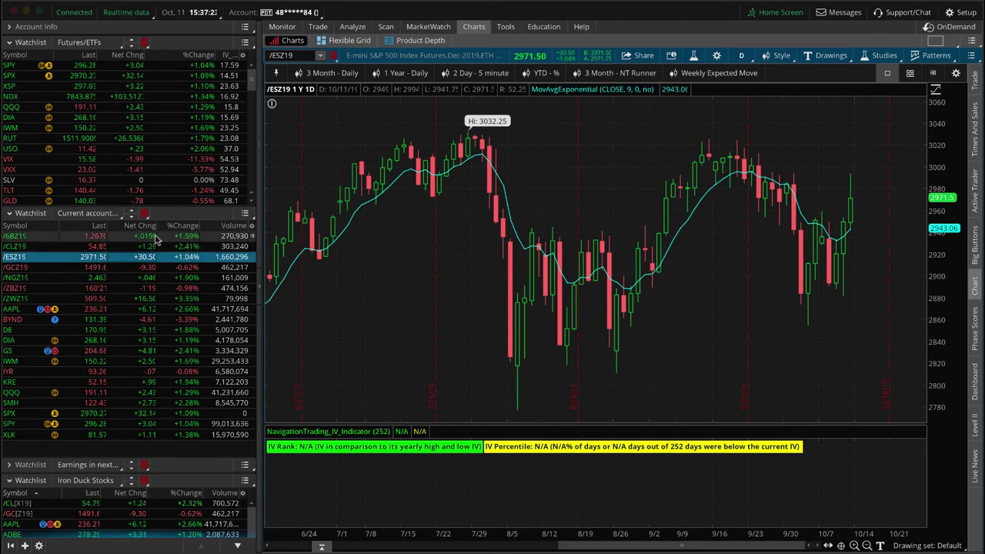
{"action": "left_click", "coordinate": [50, 247]}
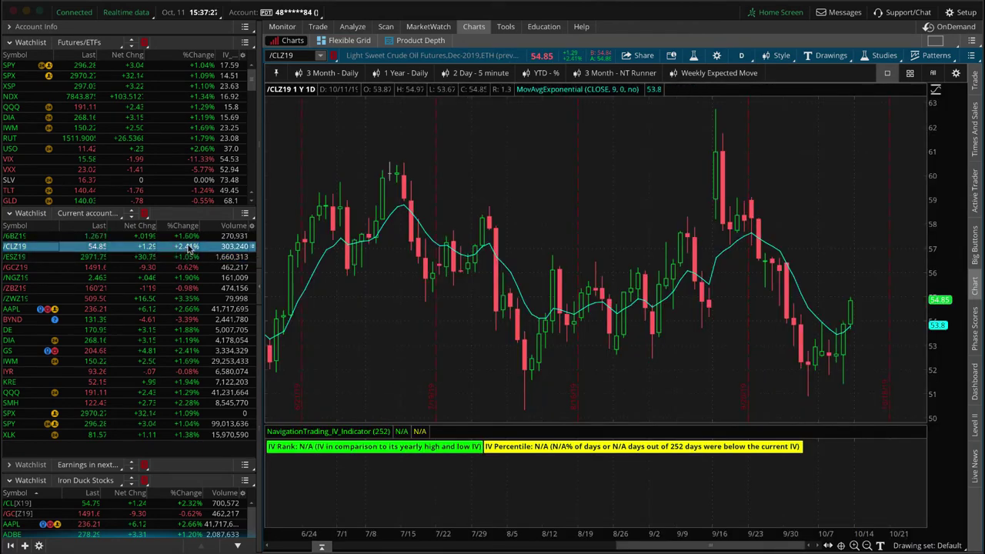
{"action": "left_click", "coordinate": [353, 27]}
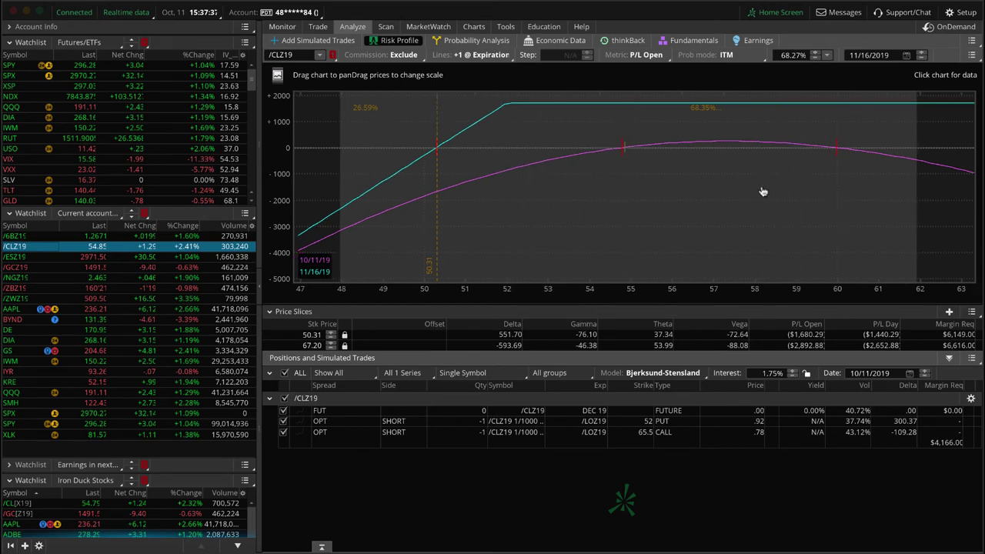
{"action": "left_click_drag", "start_coordinate": [762, 191], "coordinate": [710, 193]}
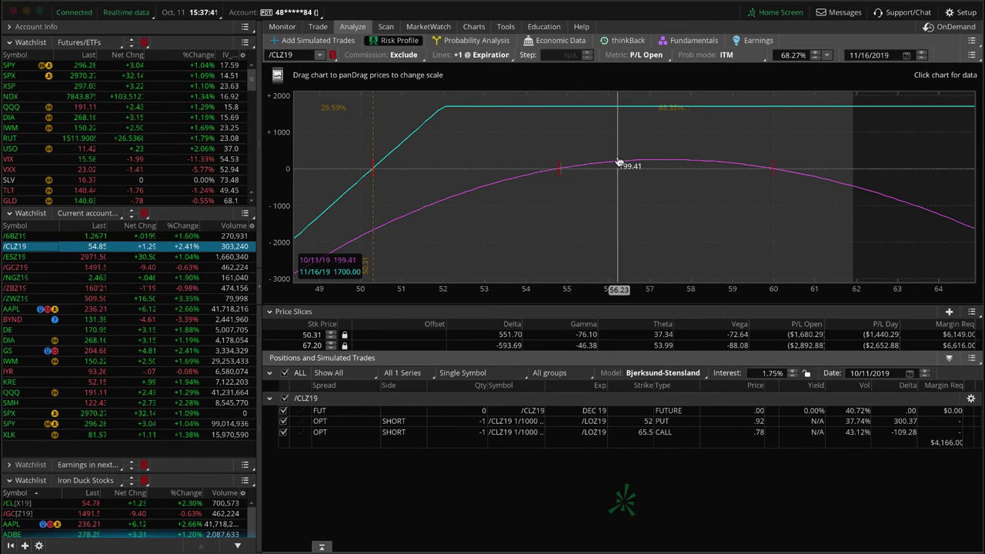
- Go through the risk profiles of the /ESZ19, /GCZ19 and /ZBZ19 futures option positions in turn
{"action": "left_click", "coordinate": [187, 258]}
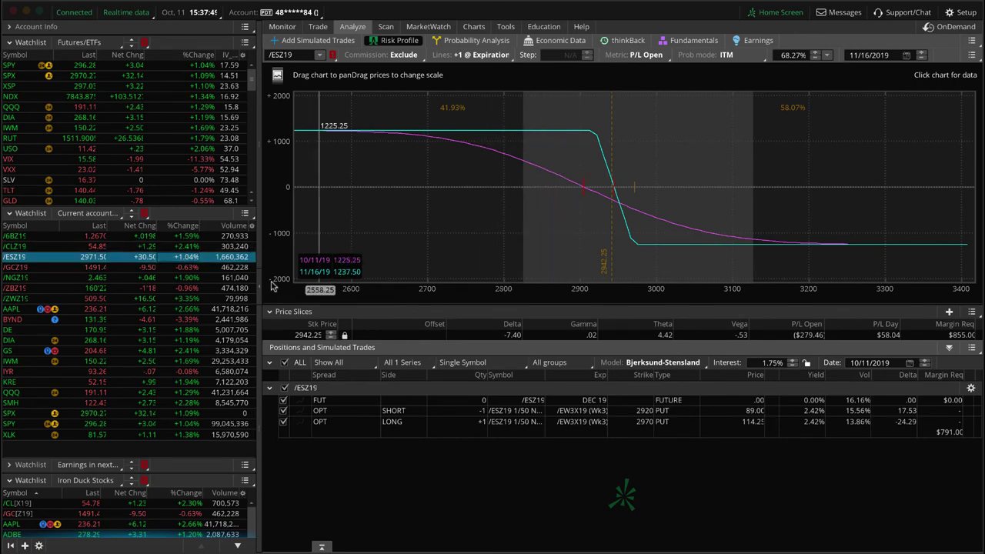
{"action": "left_click", "coordinate": [168, 268]}
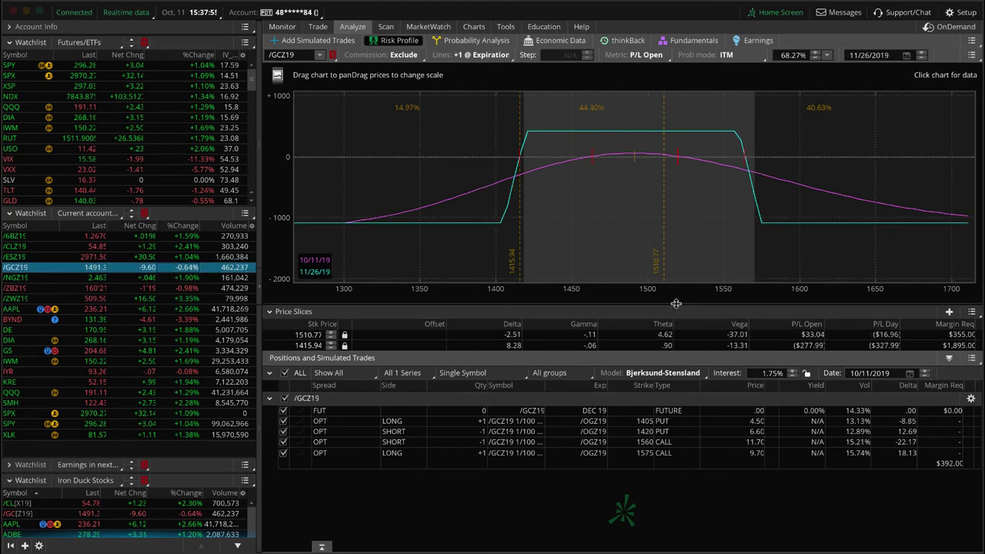
{"action": "scroll", "coordinate": [694, 281], "scroll_direction": "up", "scroll_amount": 3}
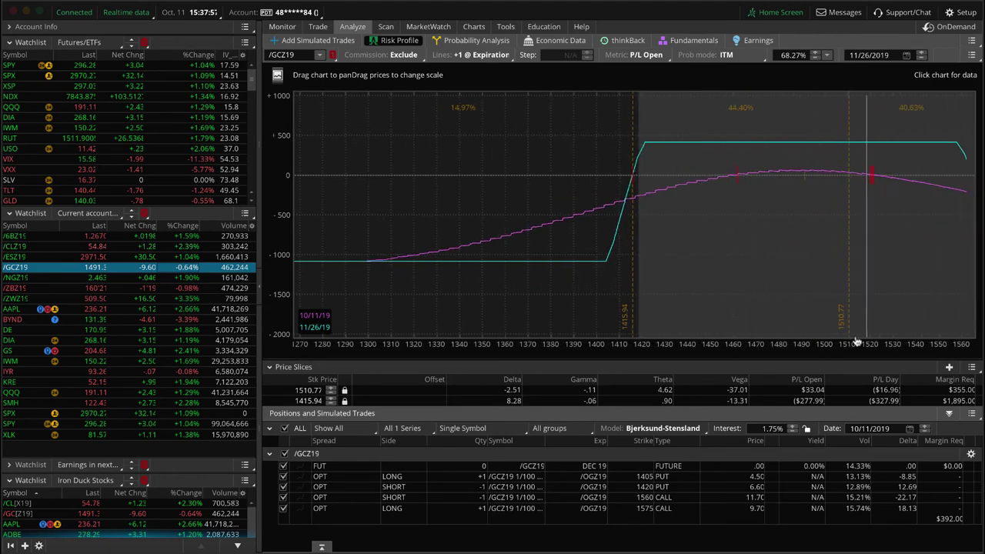
{"action": "scroll", "coordinate": [551, 323], "scroll_direction": "down", "scroll_amount": 1}
{"action": "left_click_drag", "start_coordinate": [595, 351], "coordinate": [726, 346]}
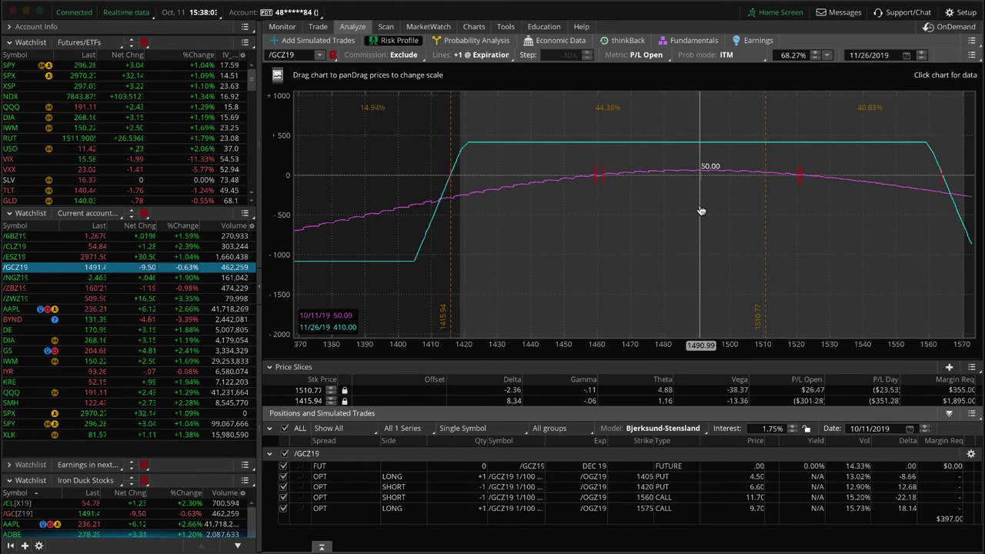
{"action": "left_click", "coordinate": [185, 290]}
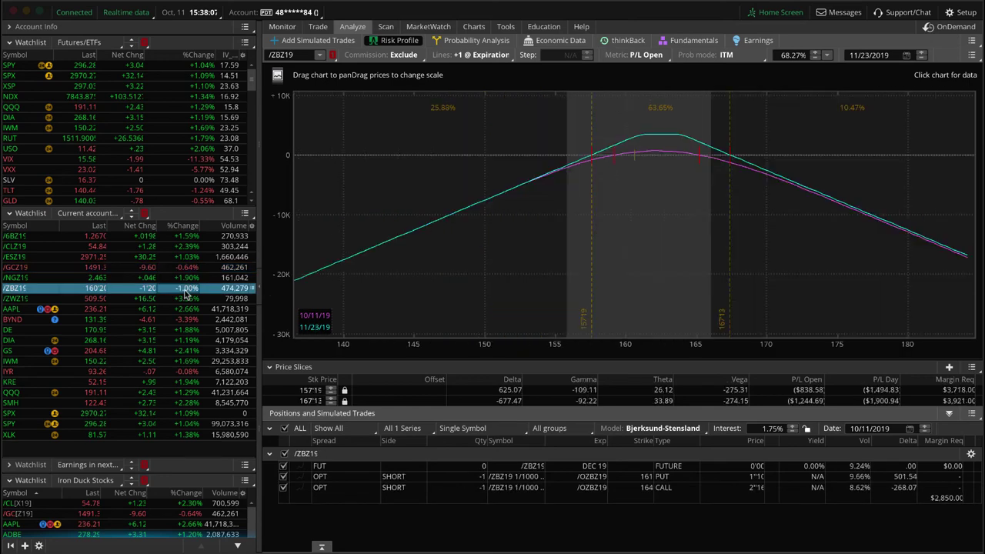
- Compare the /ZBZ19 risk profile with its daily price chart, and move the lower price slice of the /ZWZ19 iron condor to 508.00
{"action": "left_click_drag", "start_coordinate": [675, 350], "coordinate": [818, 280]}
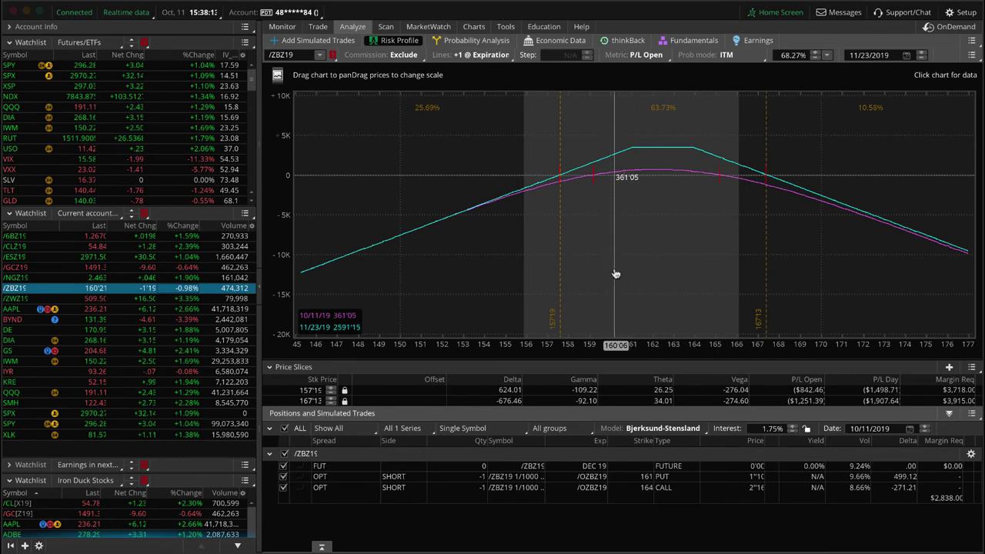
{"action": "left_click", "coordinate": [474, 26]}
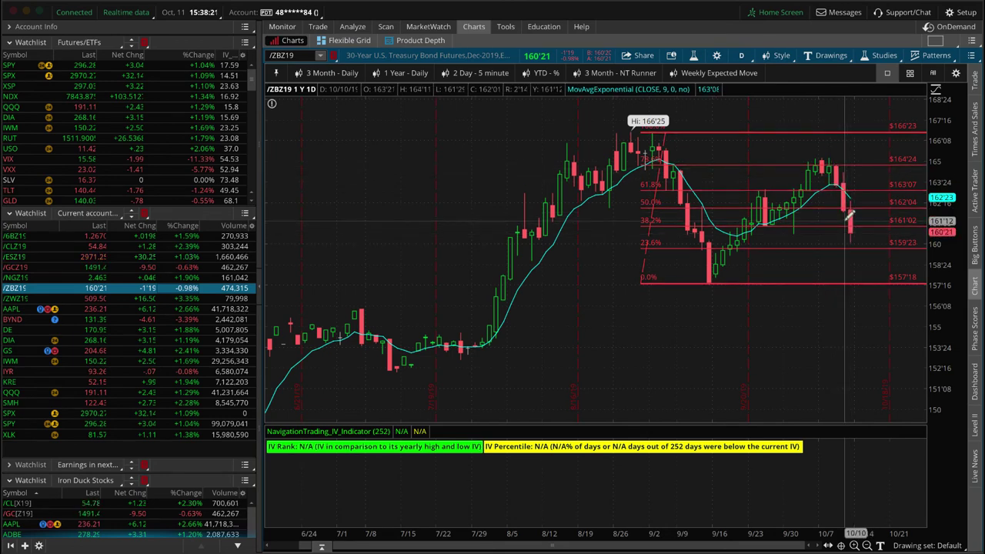
{"action": "left_click", "coordinate": [352, 26]}
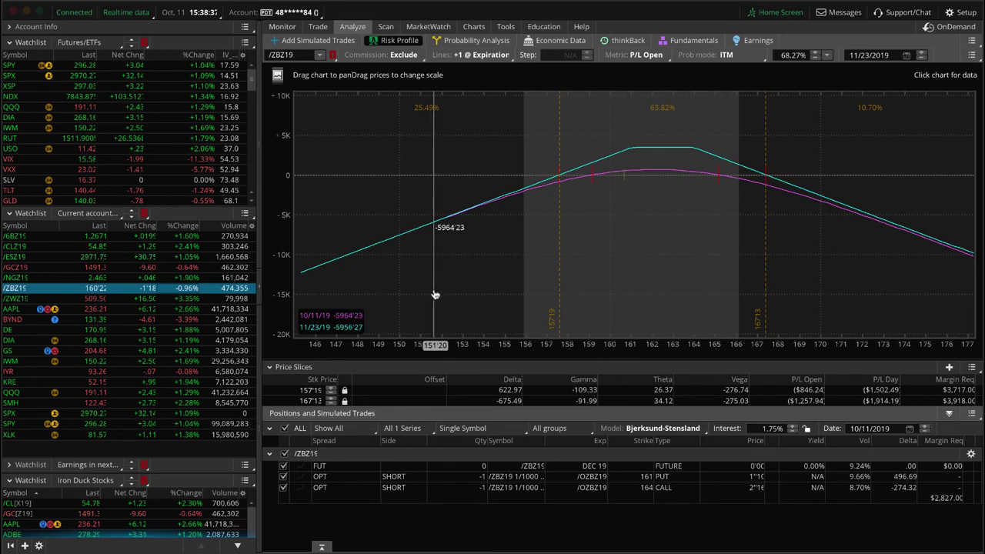
{"action": "left_click", "coordinate": [179, 299]}
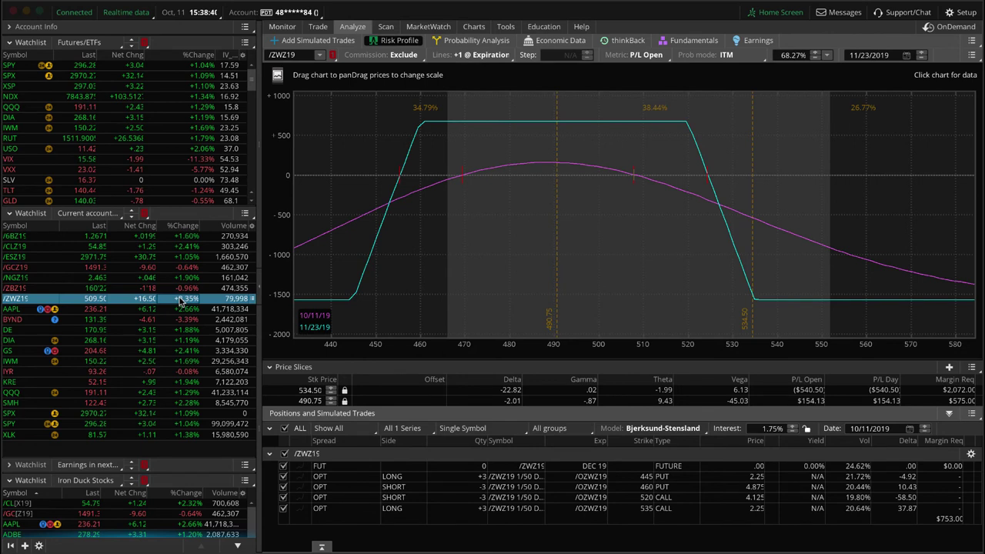
{"action": "left_click", "coordinate": [634, 184]}
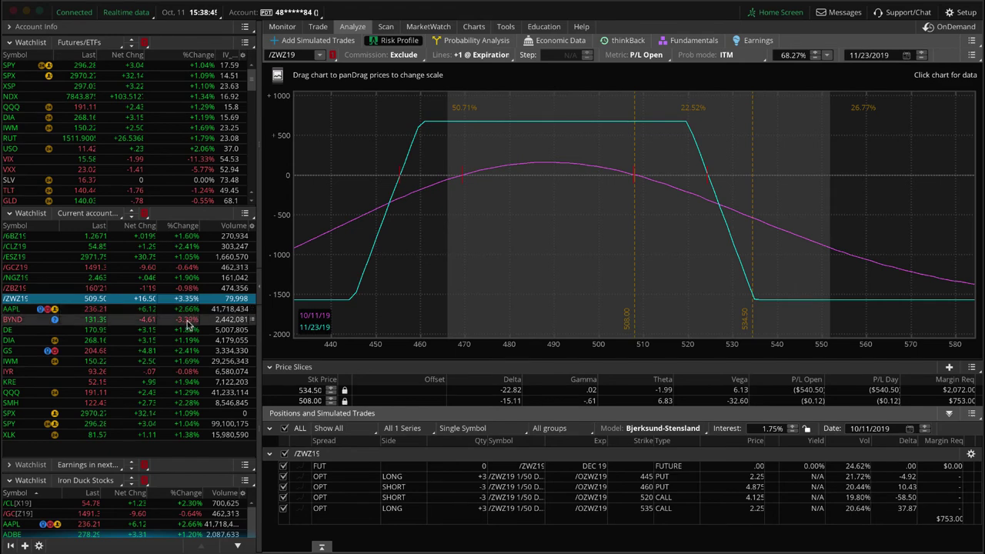
- Examine the DE 165/170 call spread's risk profile at lower prices, and check its open position and the available option expirations
{"action": "left_click", "coordinate": [185, 331]}
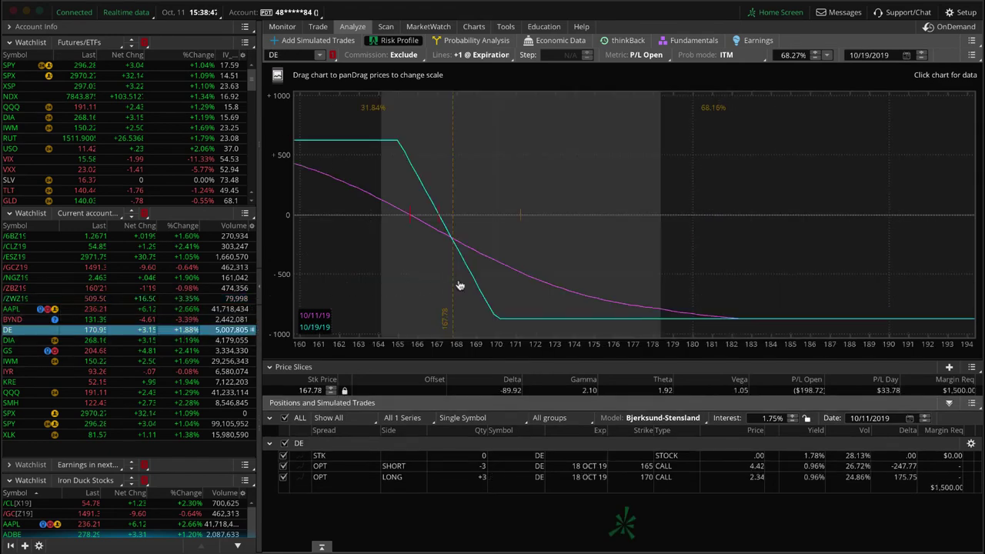
{"action": "left_click_drag", "start_coordinate": [377, 259], "coordinate": [566, 277]}
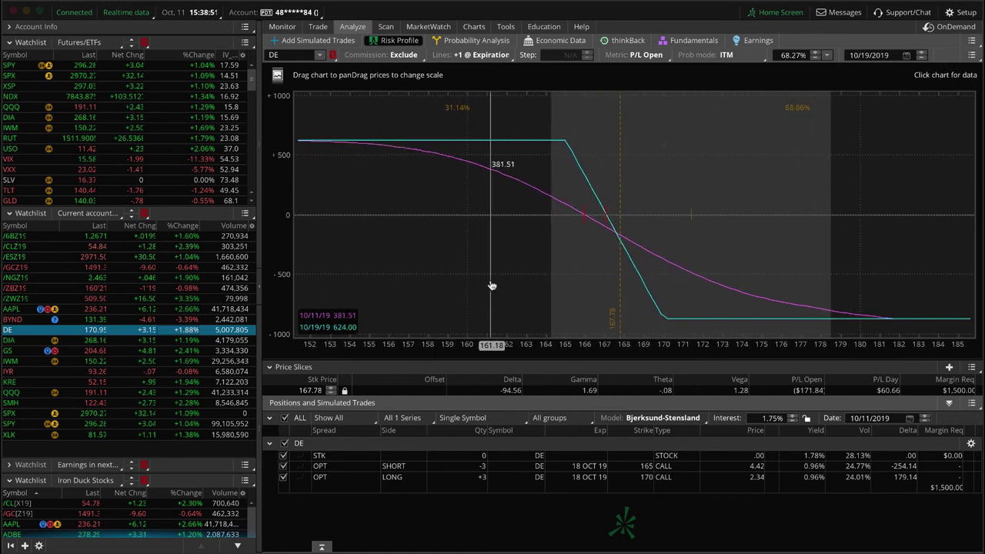
{"action": "left_click_drag", "start_coordinate": [491, 285], "coordinate": [544, 285]}
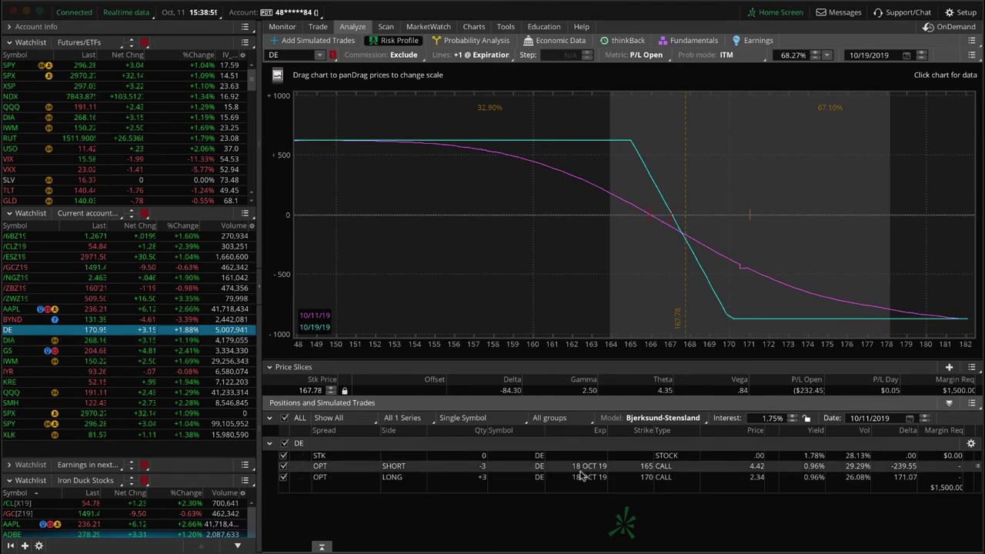
{"action": "left_click", "coordinate": [318, 26]}
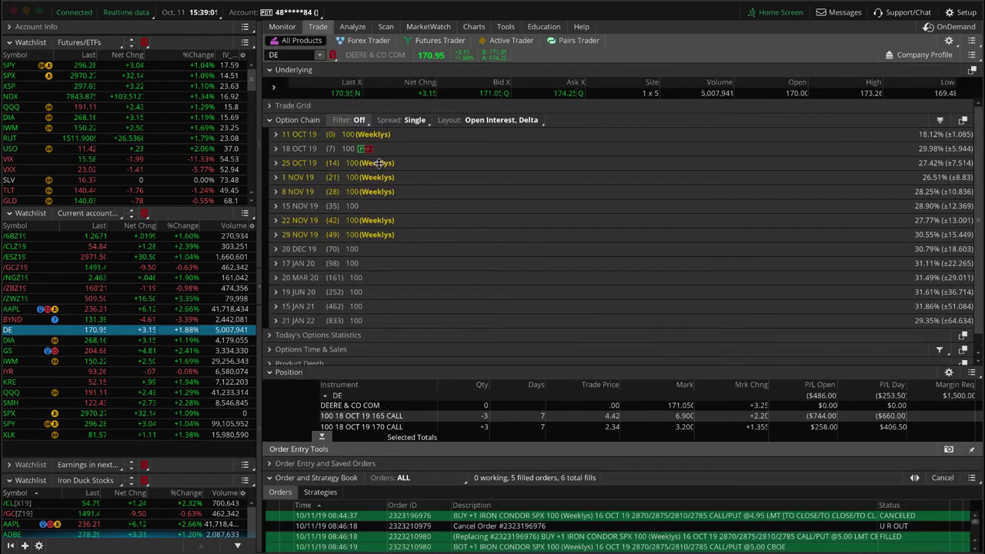
{"action": "left_click", "coordinate": [352, 26]}
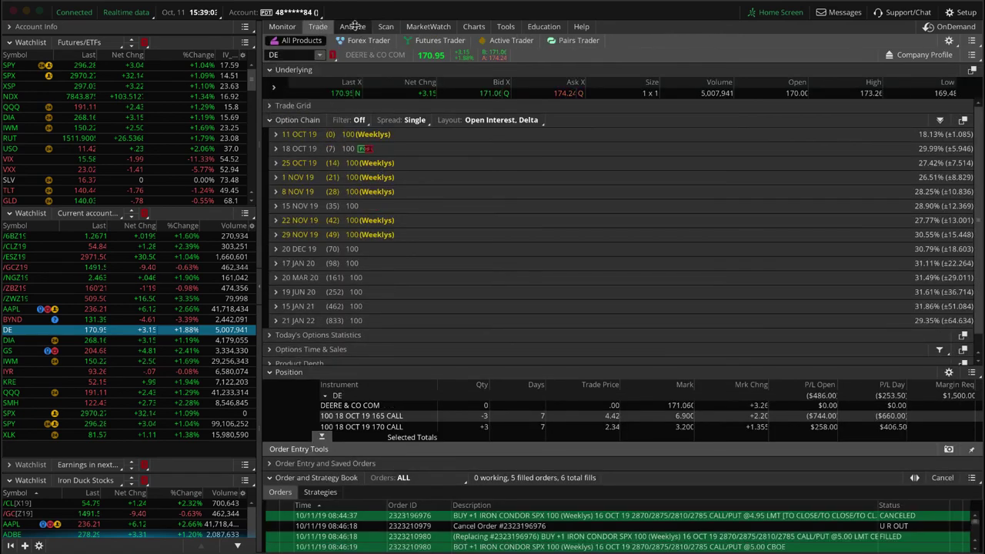
- In the DIA risk profile, plot the 261/266 call spread on its own, and replace it with only the 269/274 call spread
{"action": "left_click", "coordinate": [157, 340]}
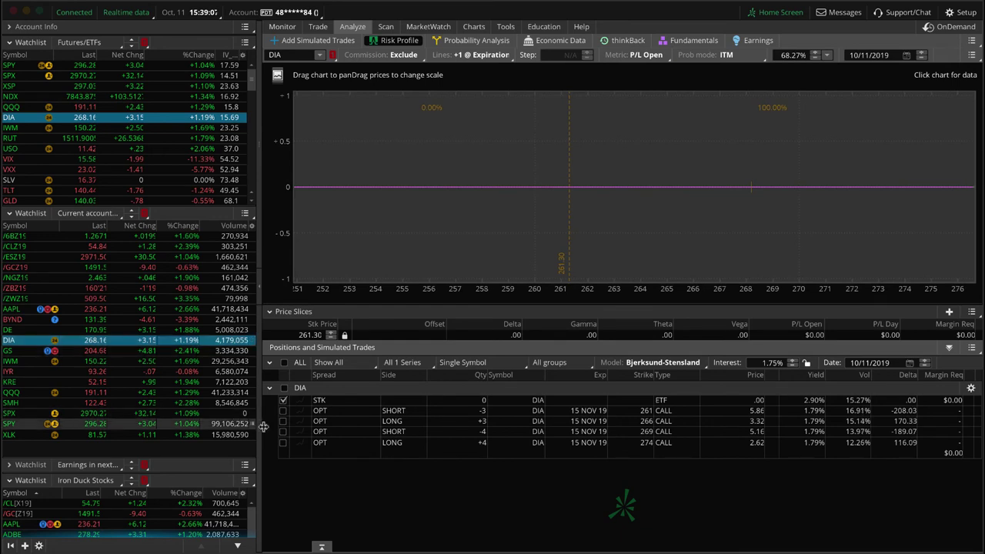
{"action": "left_click", "coordinate": [283, 411]}
{"action": "left_click", "coordinate": [283, 421]}
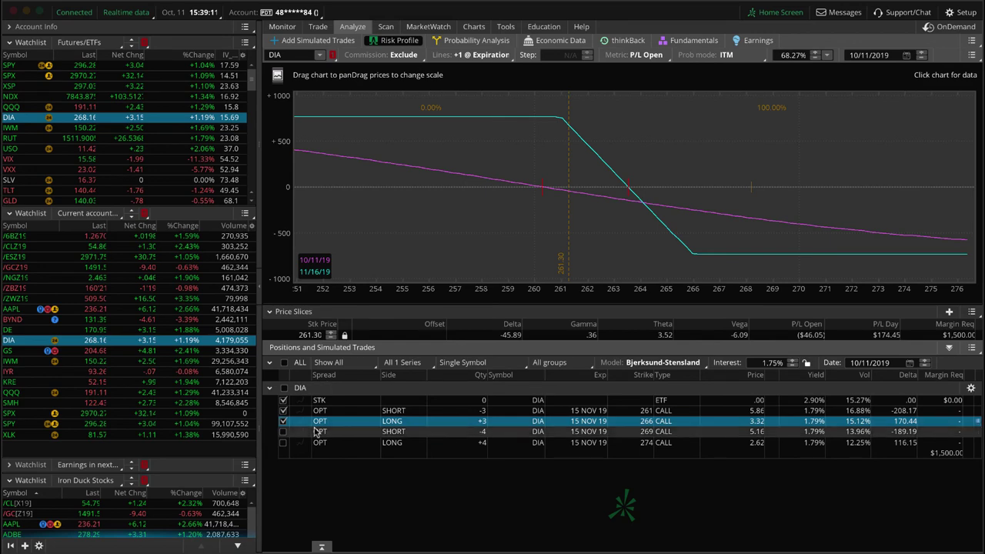
{"action": "left_click", "coordinate": [283, 410]}
{"action": "left_click", "coordinate": [283, 422]}
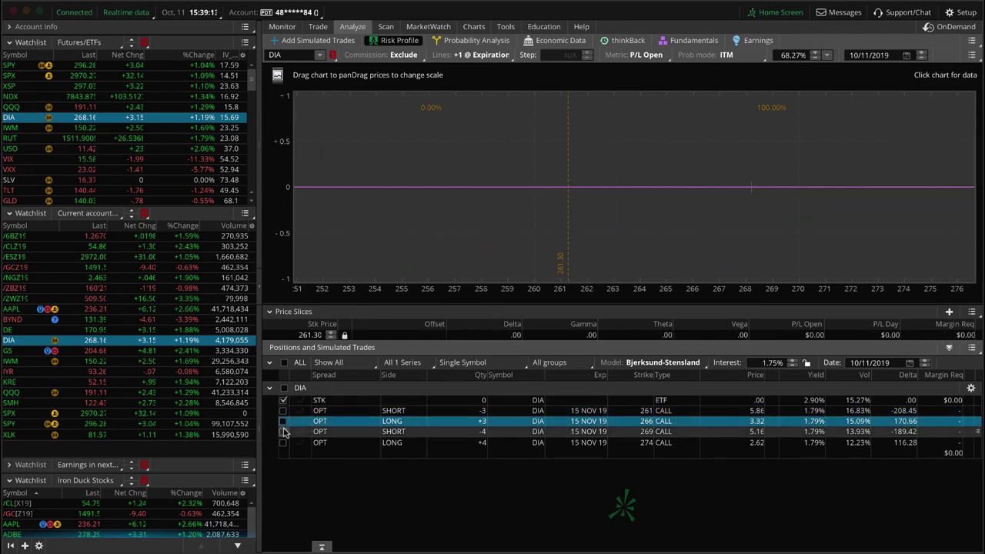
{"action": "left_click", "coordinate": [283, 432]}
{"action": "left_click", "coordinate": [283, 443]}
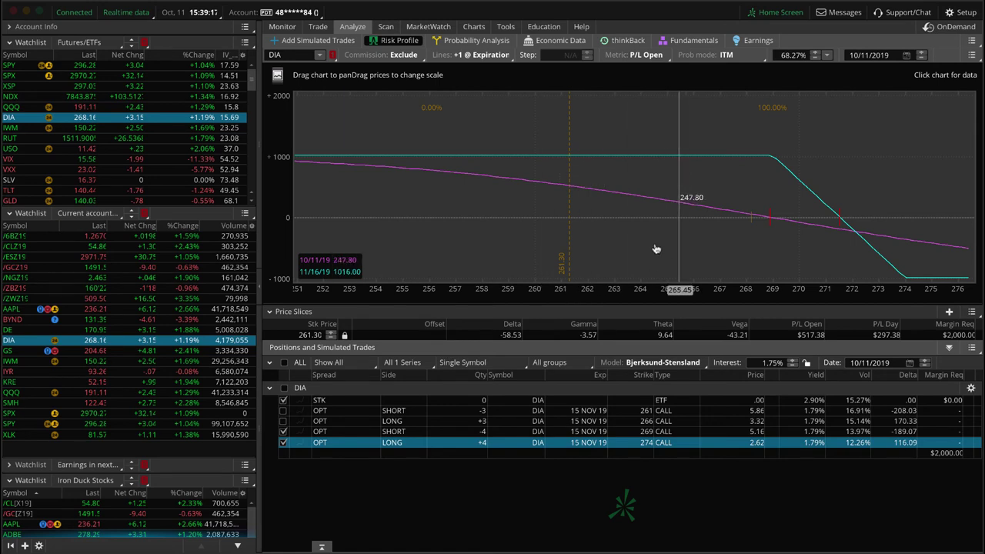
- Go through the risk profiles of the GS 200/210 put spread, the IWM 147/155 put spread and the IYR iron condor
{"action": "left_click", "coordinate": [174, 352]}
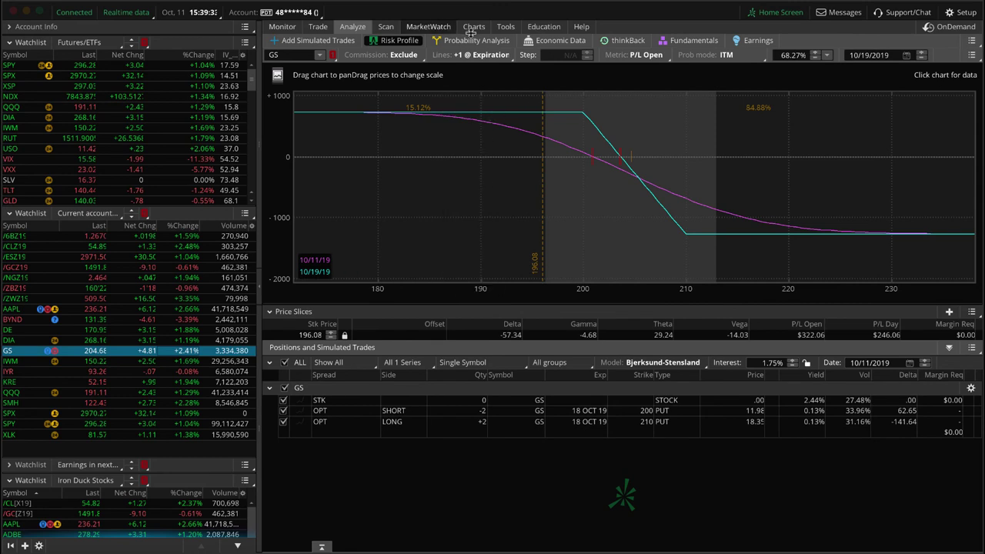
{"action": "mouse_move", "coordinate": [472, 27]}
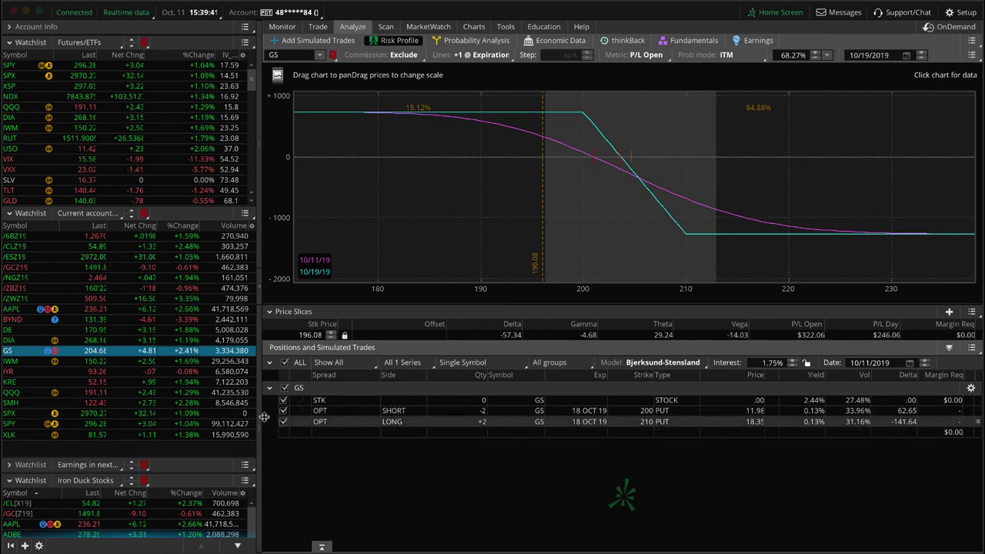
{"action": "left_click", "coordinate": [184, 363]}
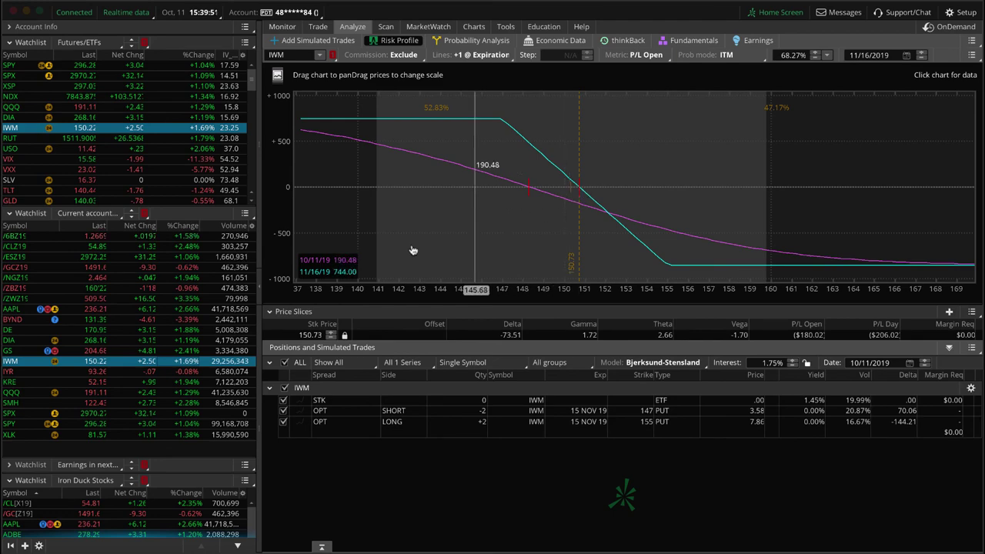
{"action": "left_click", "coordinate": [184, 373]}
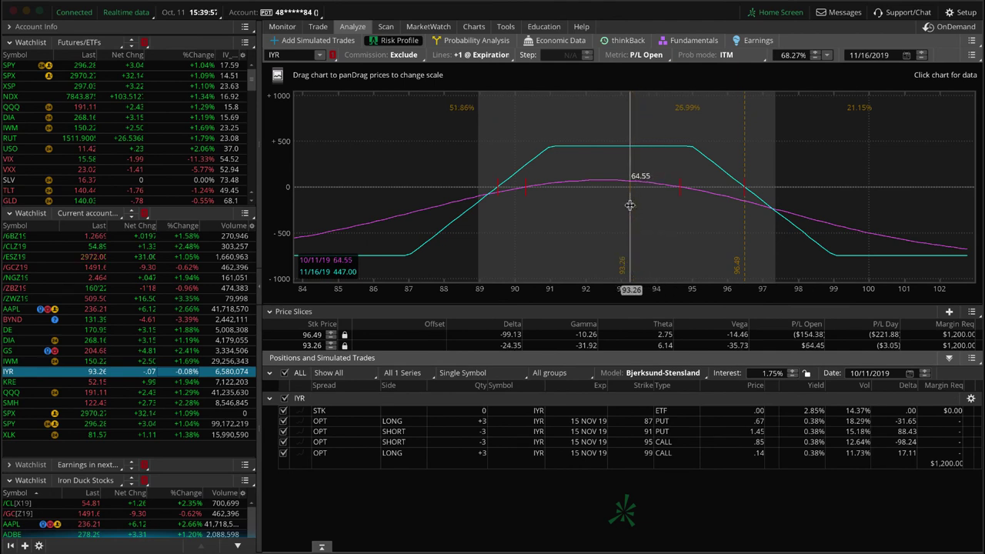
- Remove the simulated iron condor from the QQQ risk profile, enlarge the graph and set the price slice to 191.31
{"action": "left_click", "coordinate": [190, 392]}
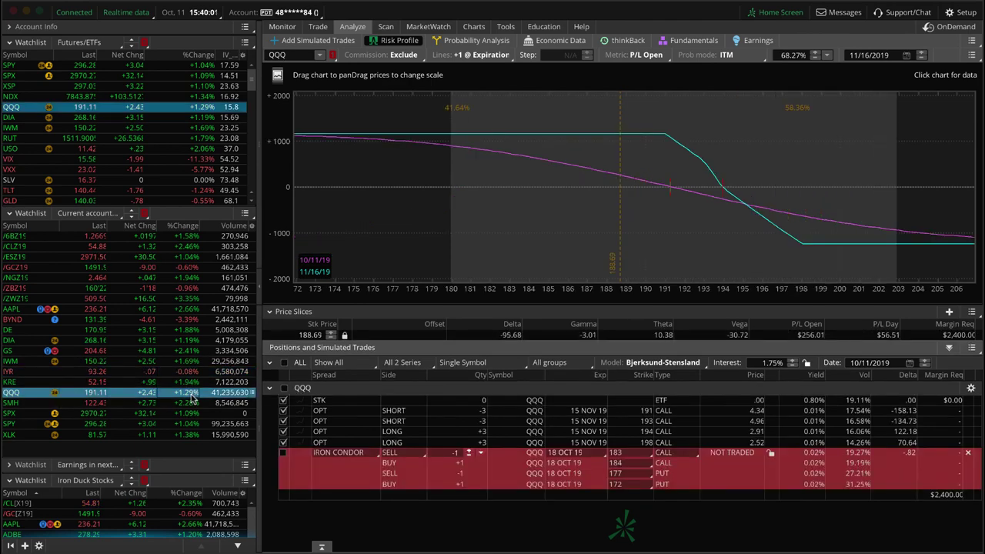
{"action": "left_click", "coordinate": [968, 453]}
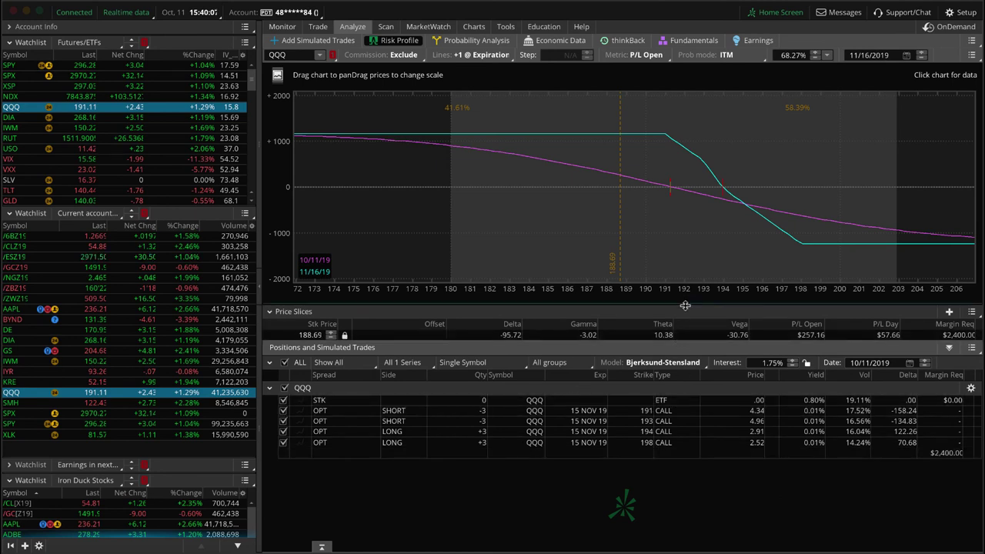
{"action": "left_click_drag", "start_coordinate": [684, 305], "coordinate": [686, 339]}
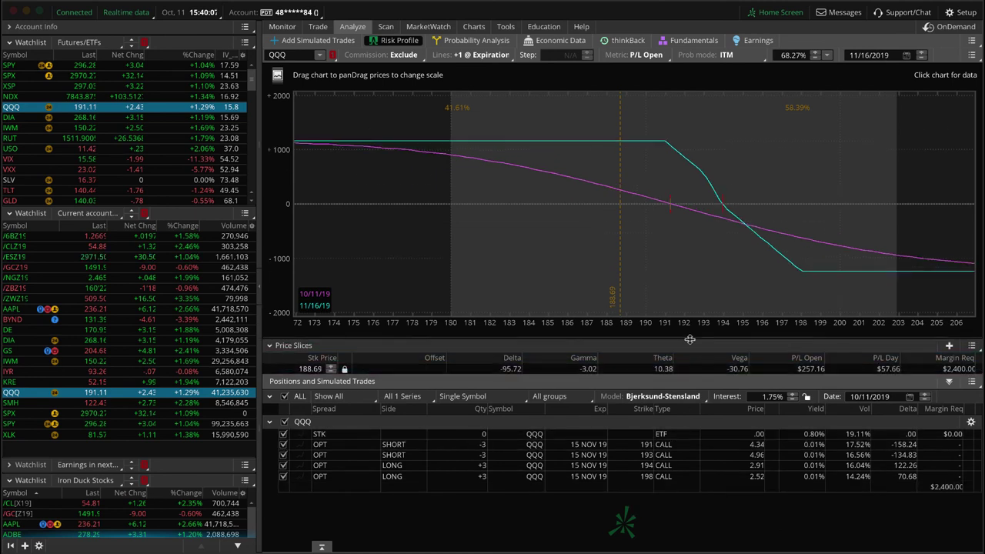
{"action": "left_click", "coordinate": [670, 229]}
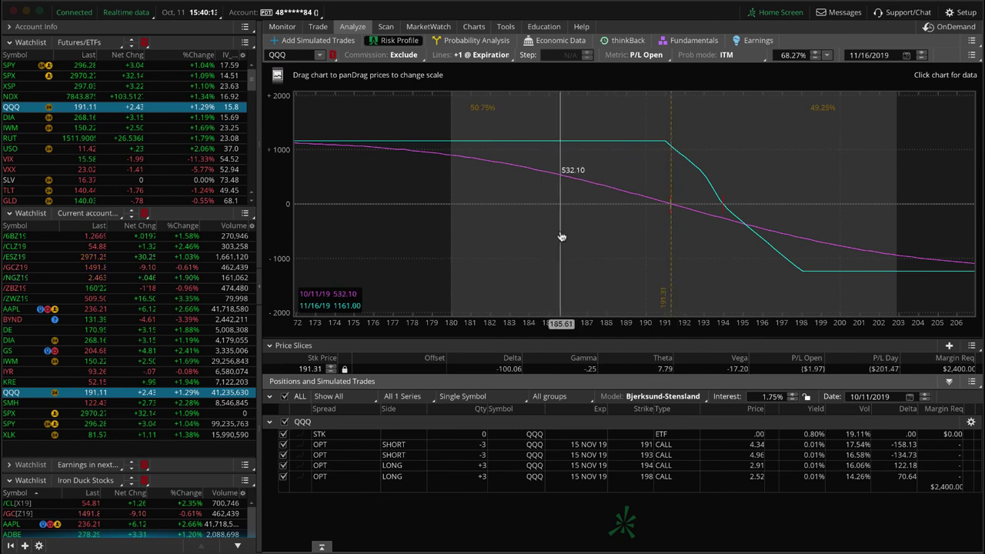
- Examine the SMH 108 call and 116 put risk profile alongside its daily price chart, and check the open position's details
{"action": "left_click", "coordinate": [177, 405]}
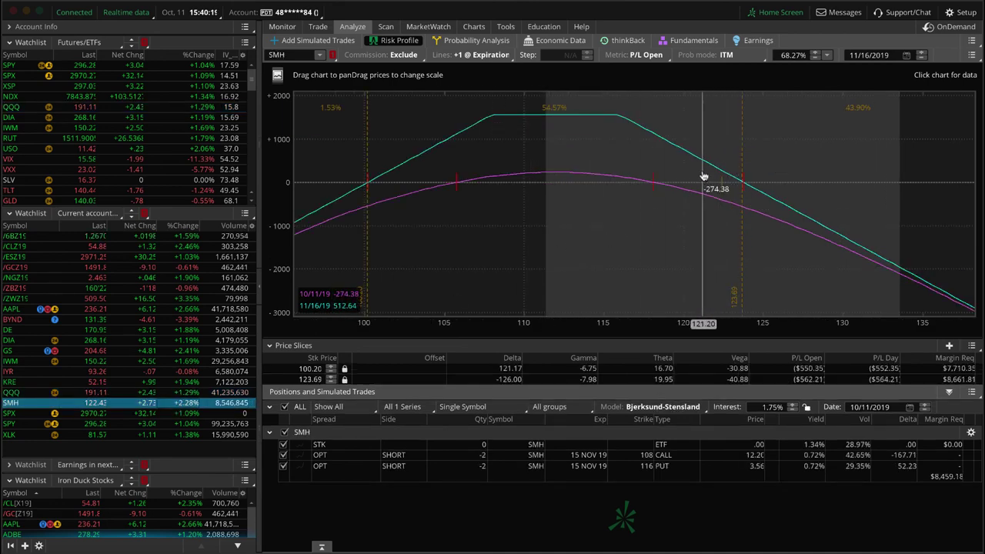
{"action": "left_click", "coordinate": [473, 26]}
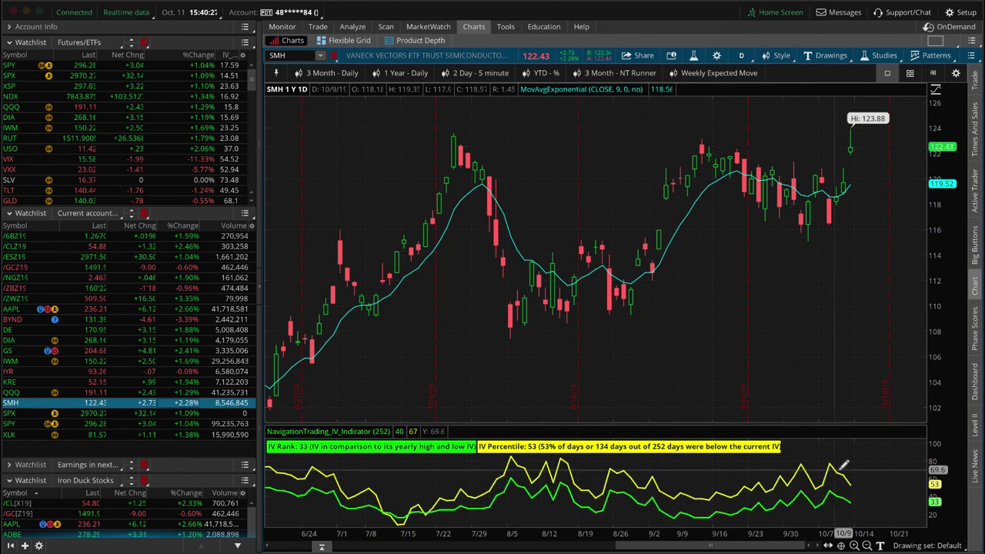
{"action": "left_click", "coordinate": [353, 27]}
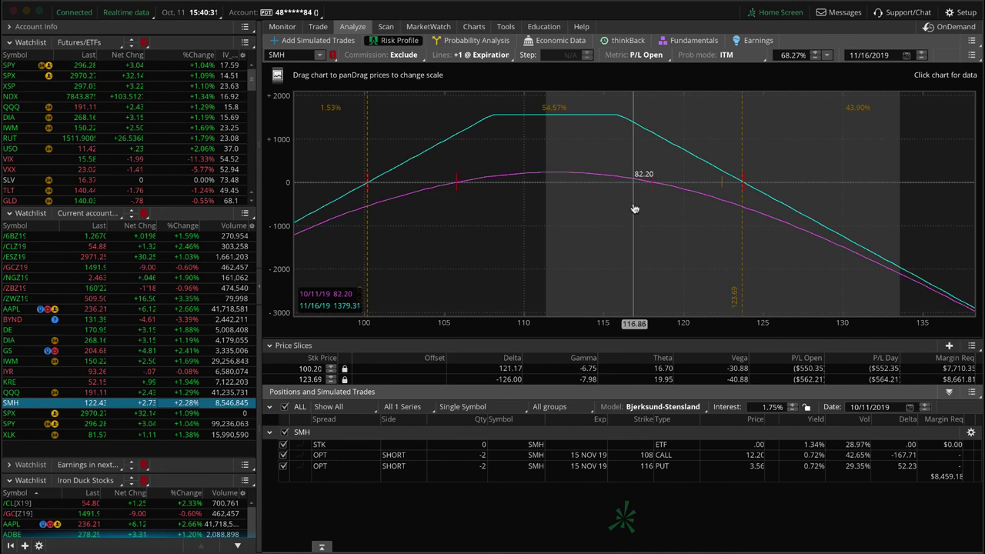
{"action": "left_click_drag", "start_coordinate": [633, 206], "coordinate": [640, 127]}
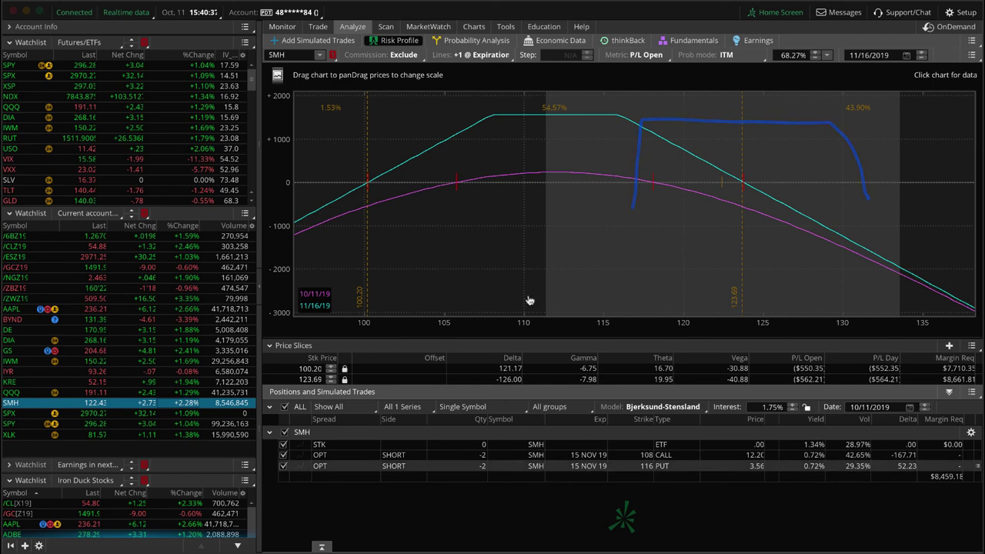
{"action": "left_click", "coordinate": [318, 26]}
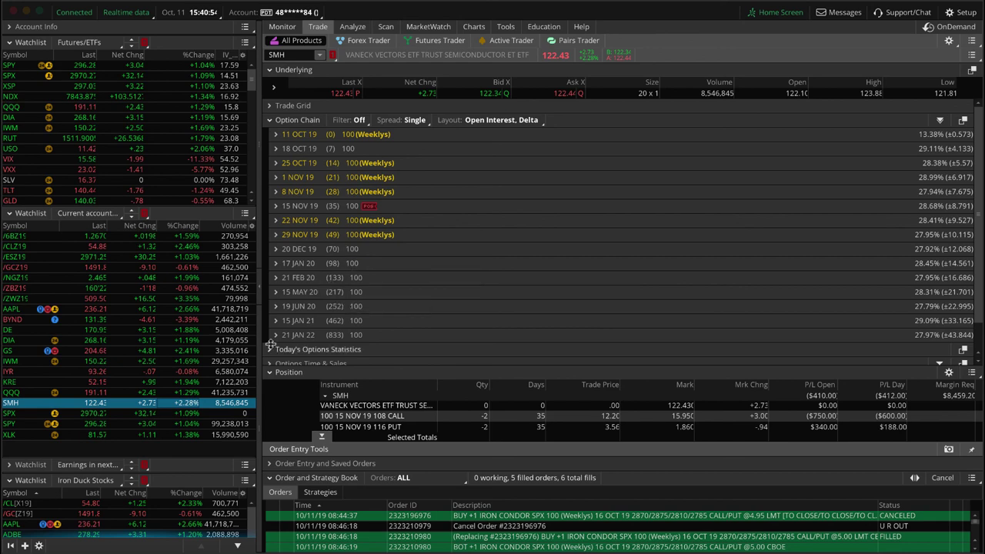
- View the SPY 275/280/308/311 iron condor's position and risk profile, and select XLK in the account watchlist
{"action": "left_click", "coordinate": [192, 424]}
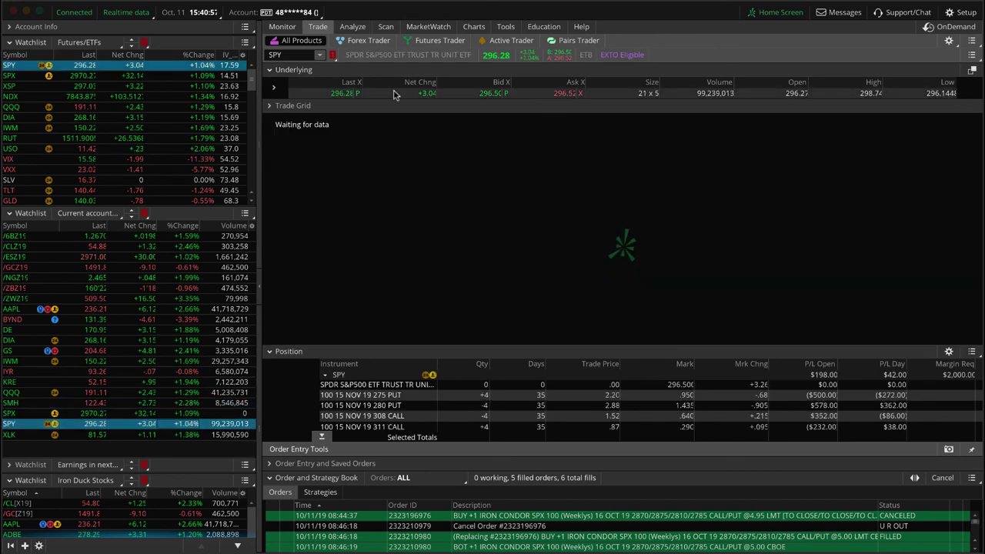
{"action": "left_click", "coordinate": [352, 27]}
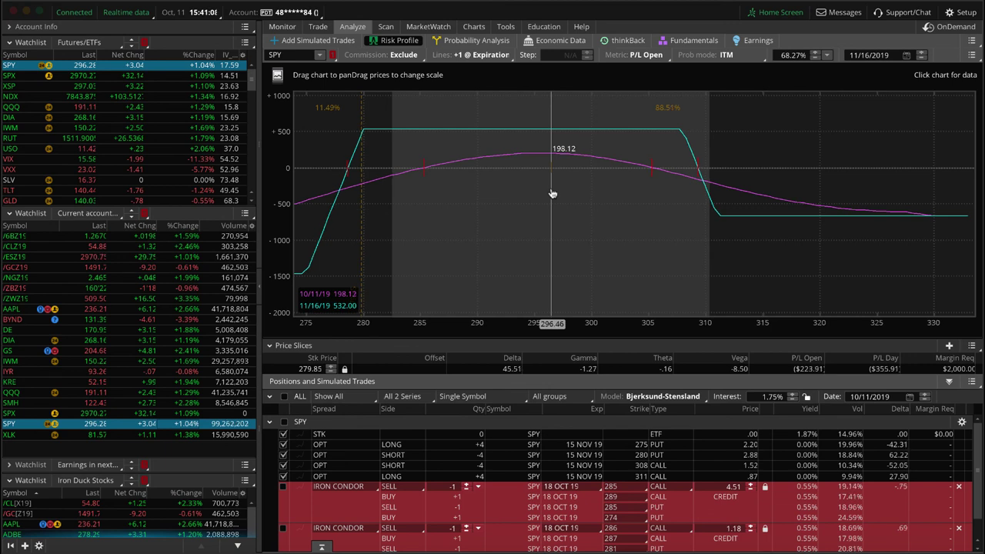
{"action": "left_click", "coordinate": [183, 436]}
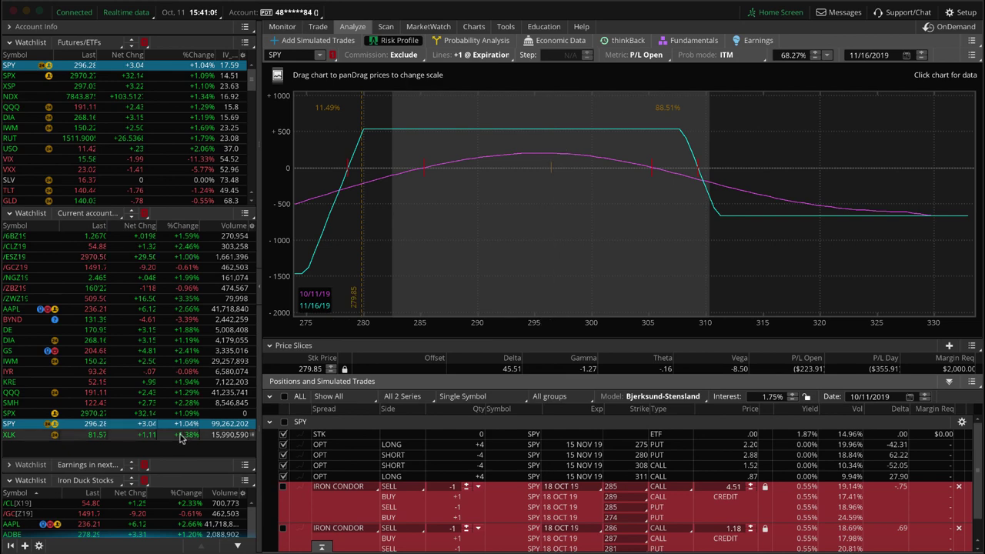